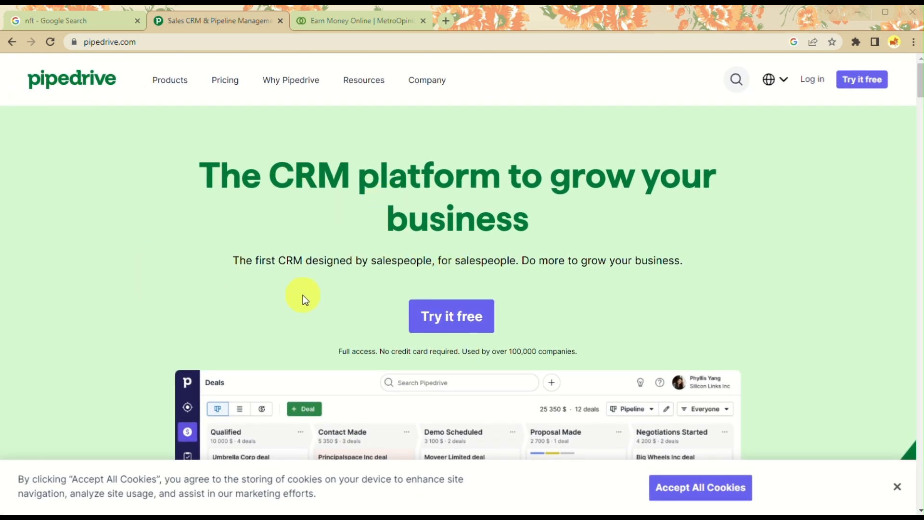
Read down the pipedrive.com homepage past the hero, ratings and three-step overview to the top features
scroll(654, 239, down, 10)
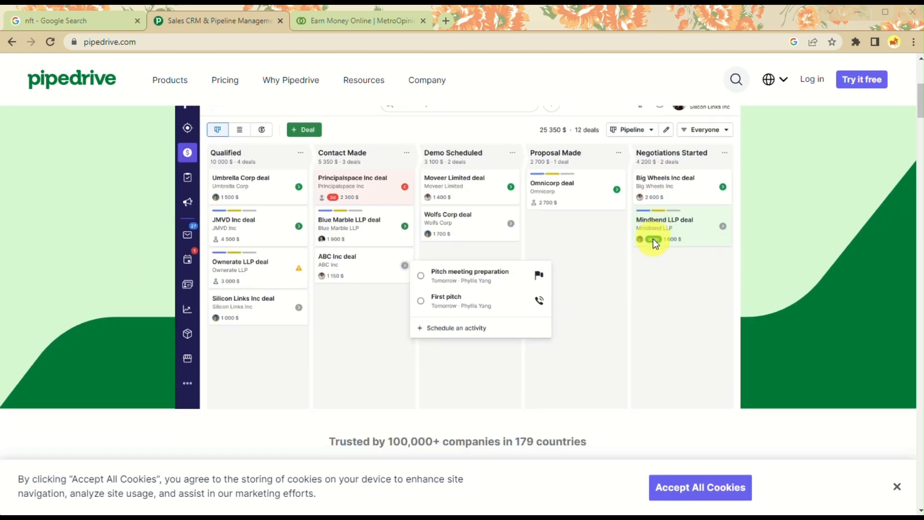
scroll(654, 239, down, 4)
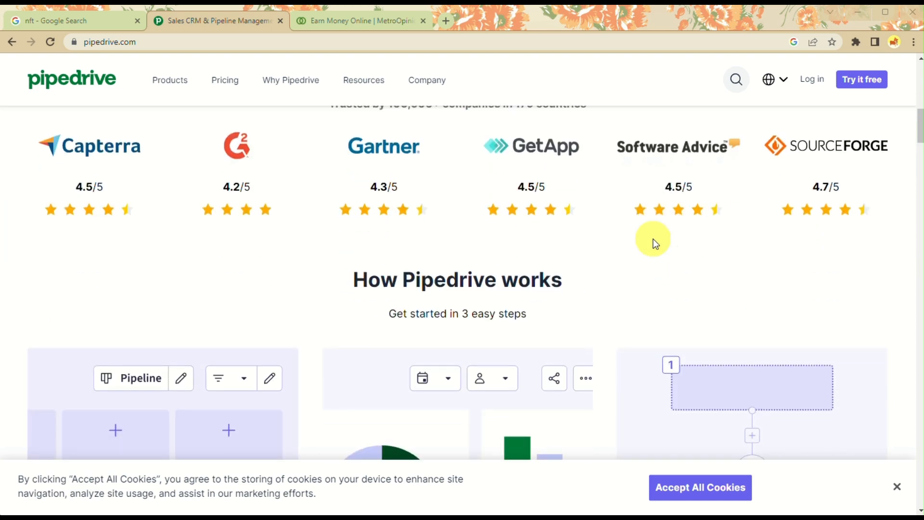
scroll(654, 239, down, 3)
scroll(654, 240, down, 3)
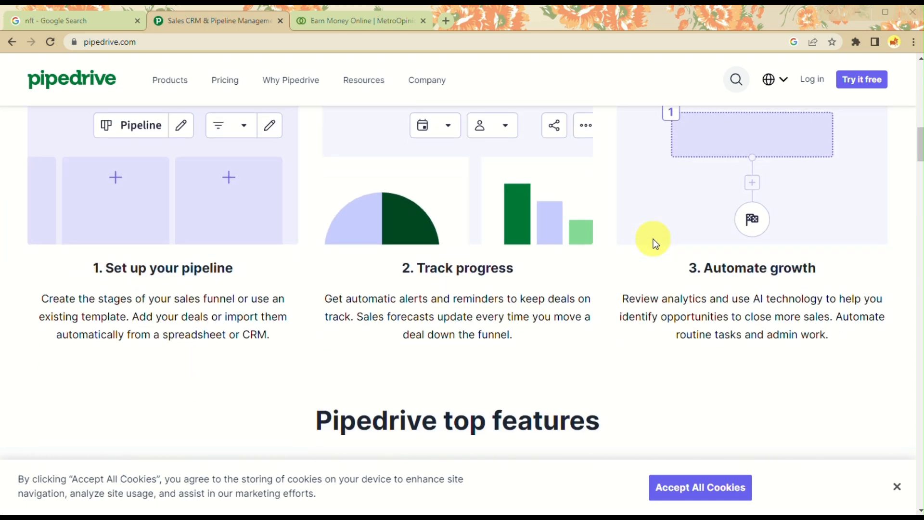
scroll(654, 241, up, 2)
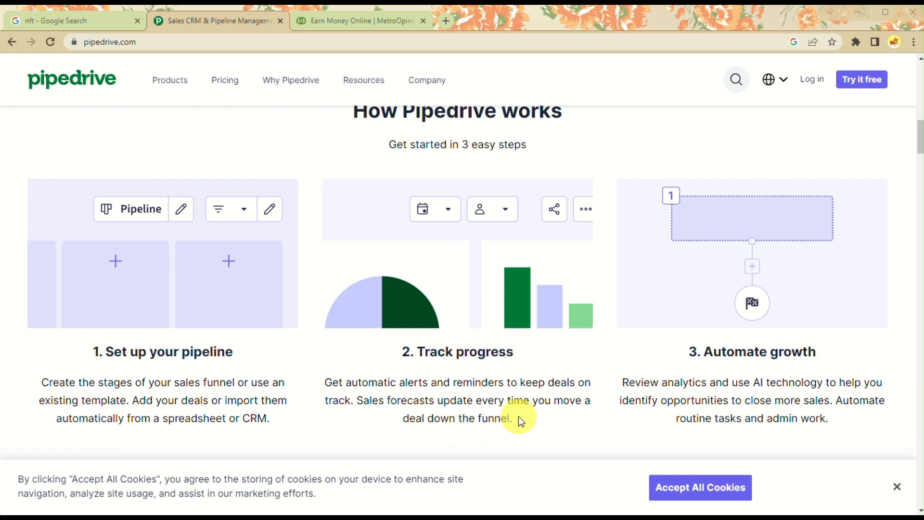
scroll(672, 325, down, 6)
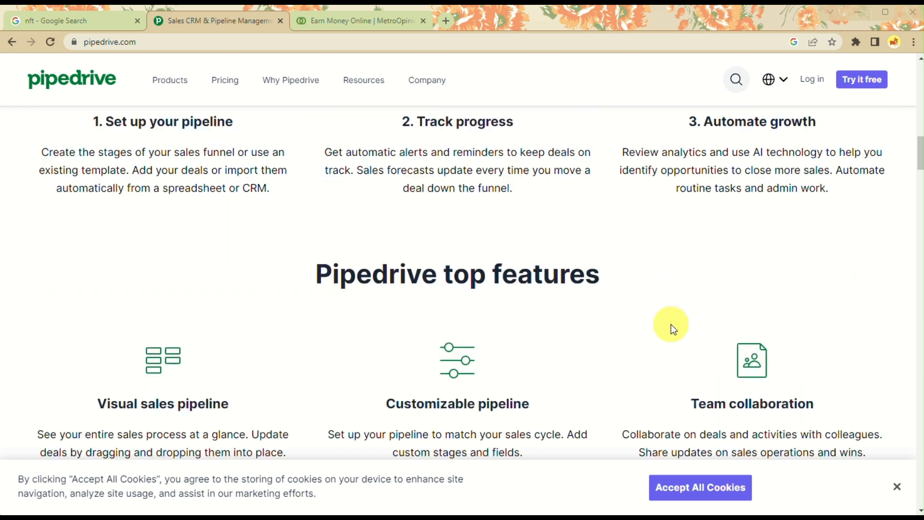
scroll(460, 352, down, 2)
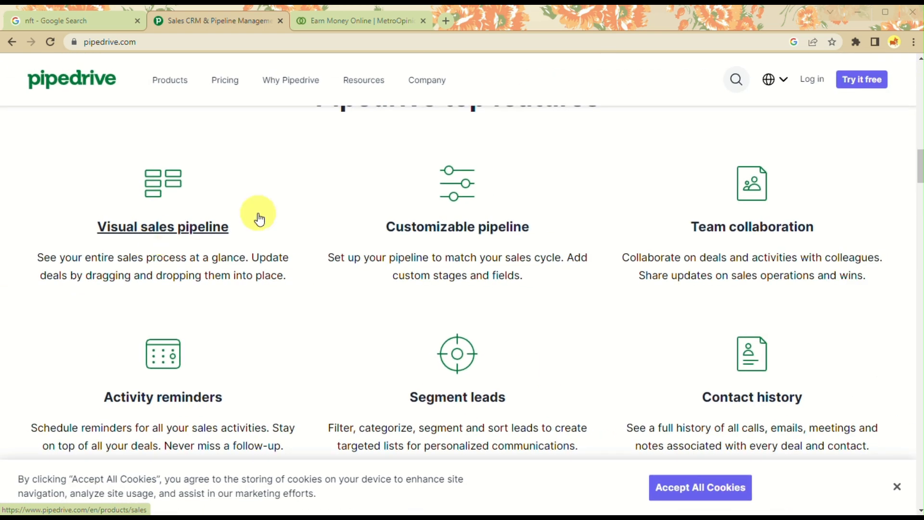
Browse the feature grid through Web Forms, Reporting and dashboards, and Revenue forecasting
ctrl+scroll(414, 213, up, 3)
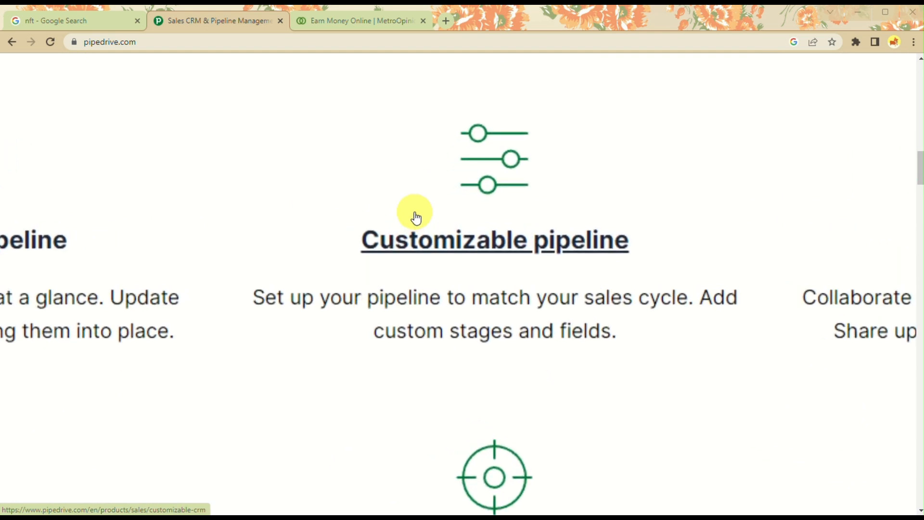
ctrl+scroll(415, 215, down, 3)
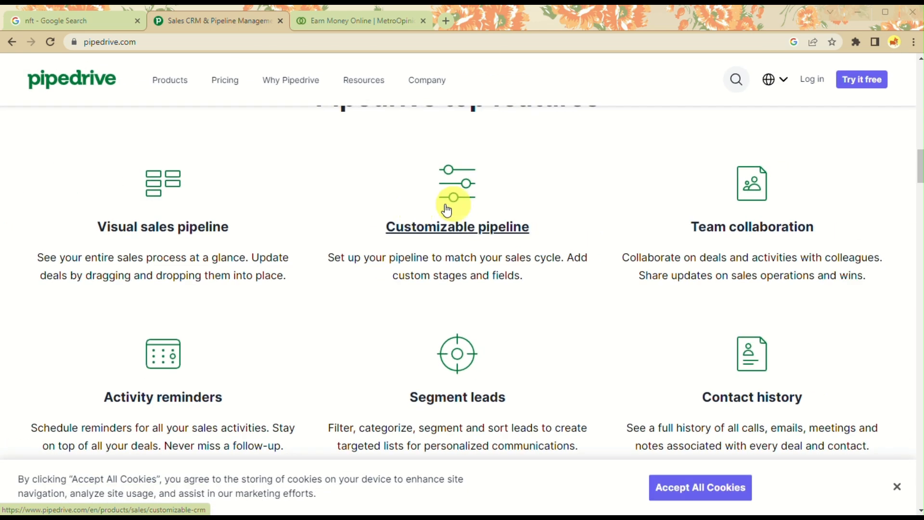
ctrl+scroll(780, 235, up, 3)
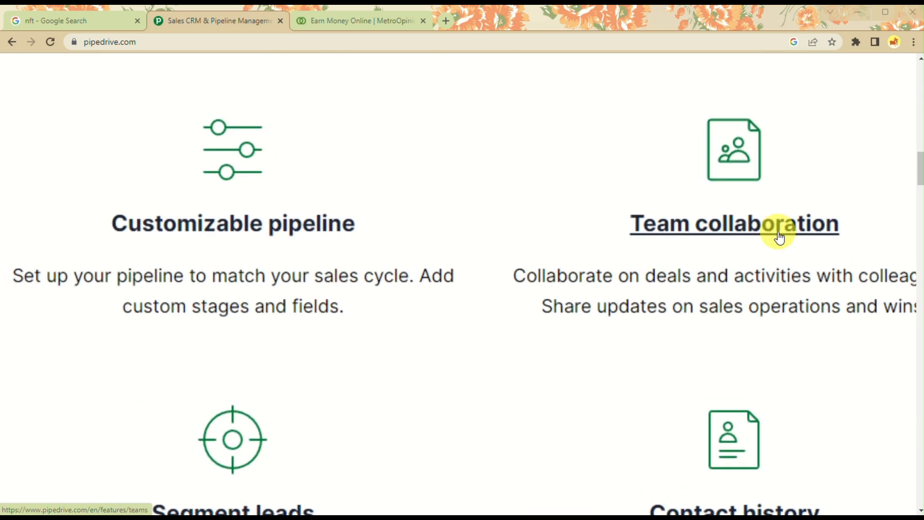
ctrl+scroll(781, 235, down, 3)
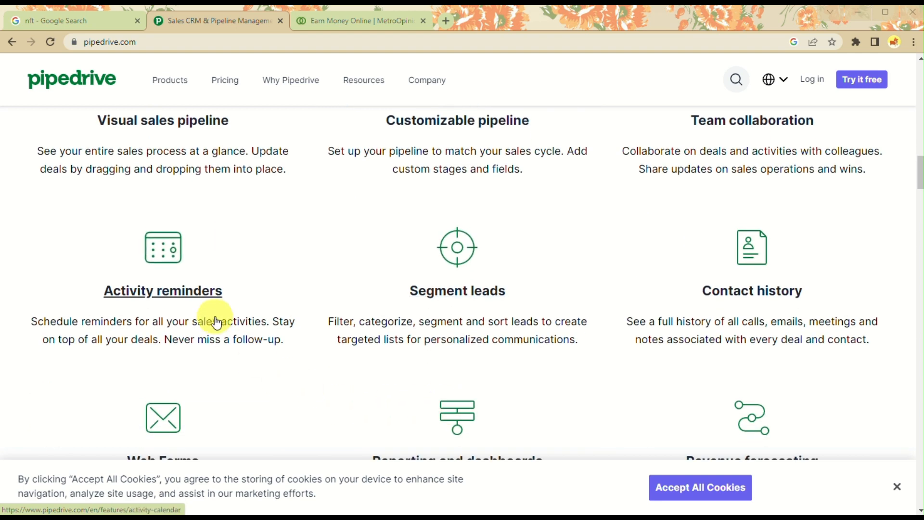
ctrl+scroll(151, 313, up, 2)
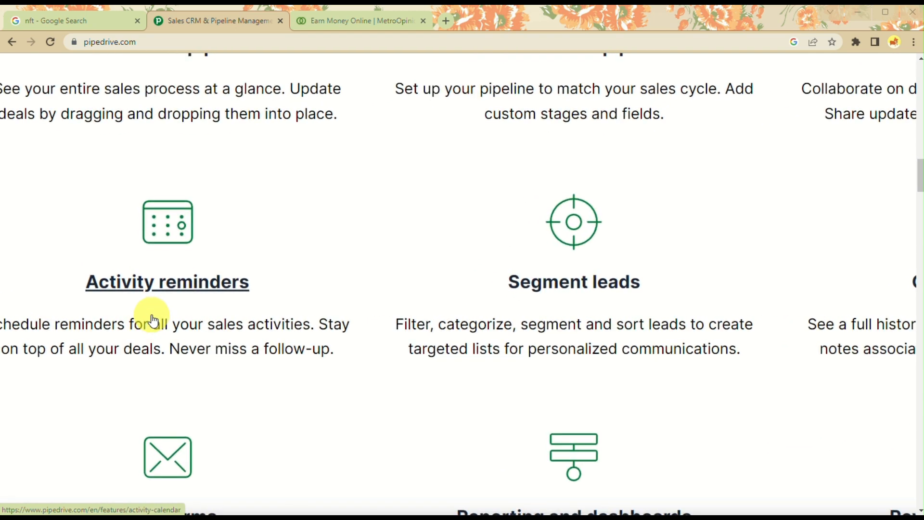
scroll(599, 255, right, 4)
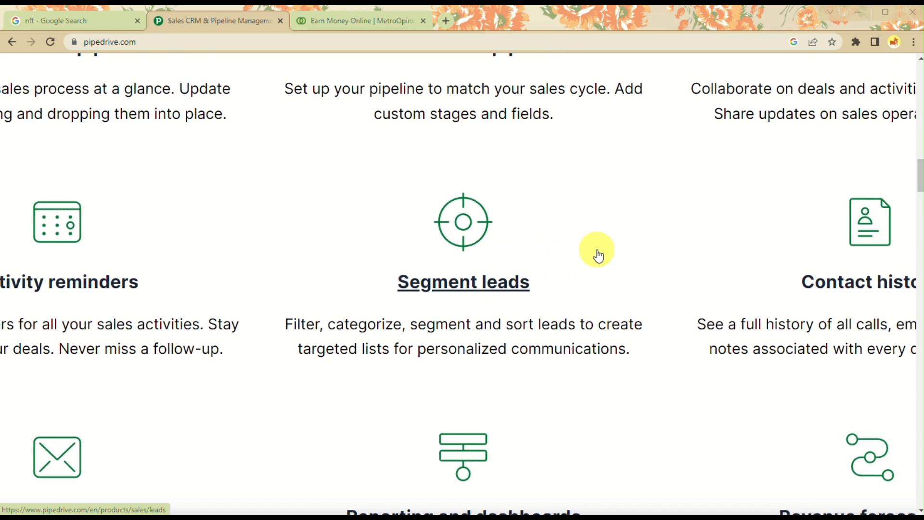
scroll(599, 255, down, 5)
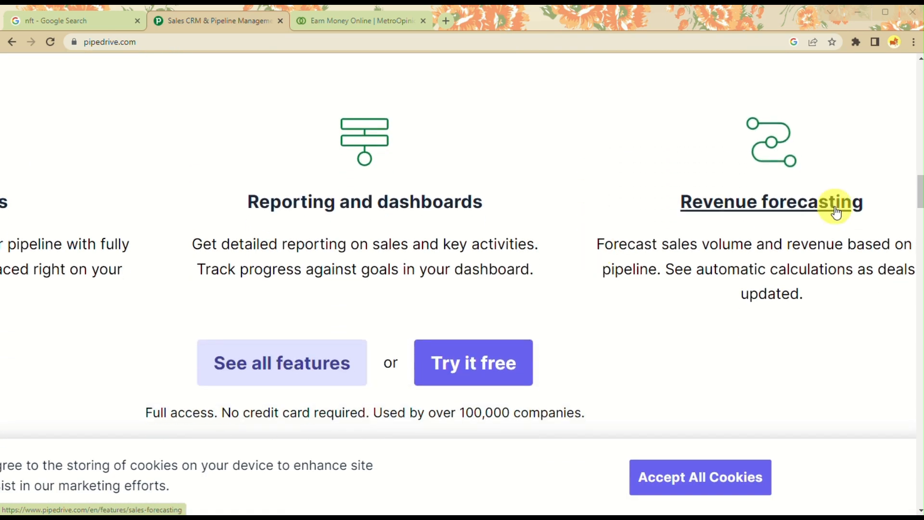
scroll(835, 202, up, 3)
scroll(717, 178, down, 3)
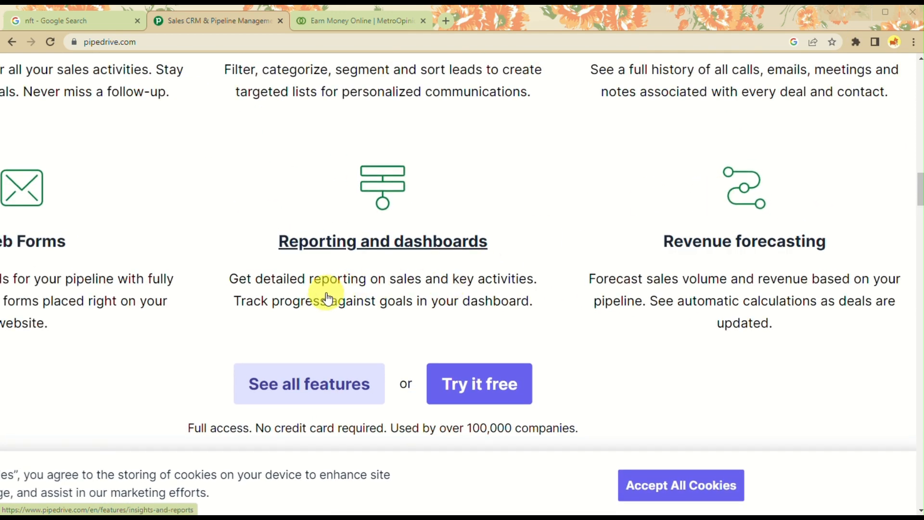
scroll(359, 289, left, 4)
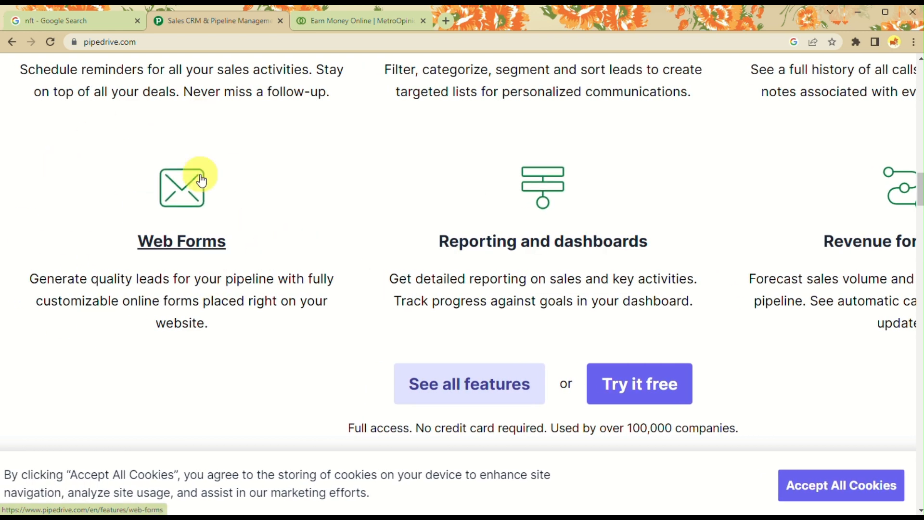
scroll(314, 295, down, 3)
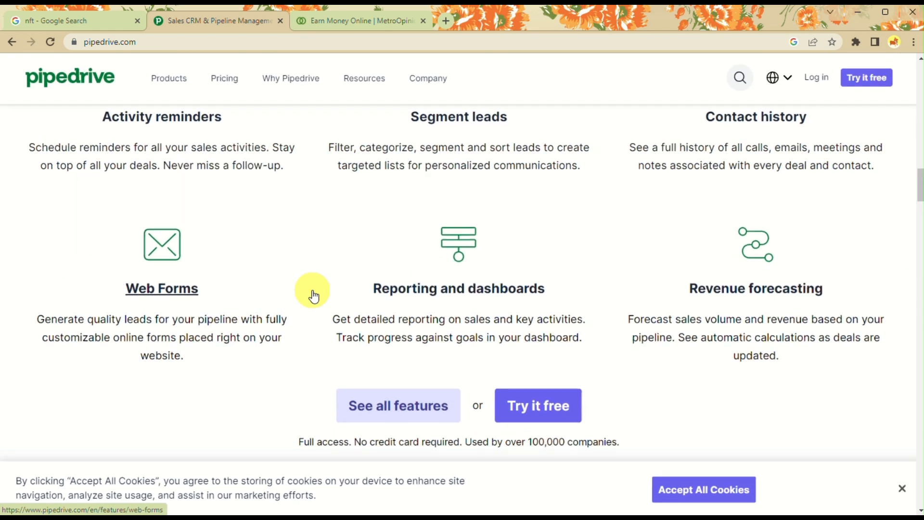
Read the stats, awards, 350+ integrations, testimonials, plans and FAQ down to the closing trial banner
scroll(513, 345, down, 7)
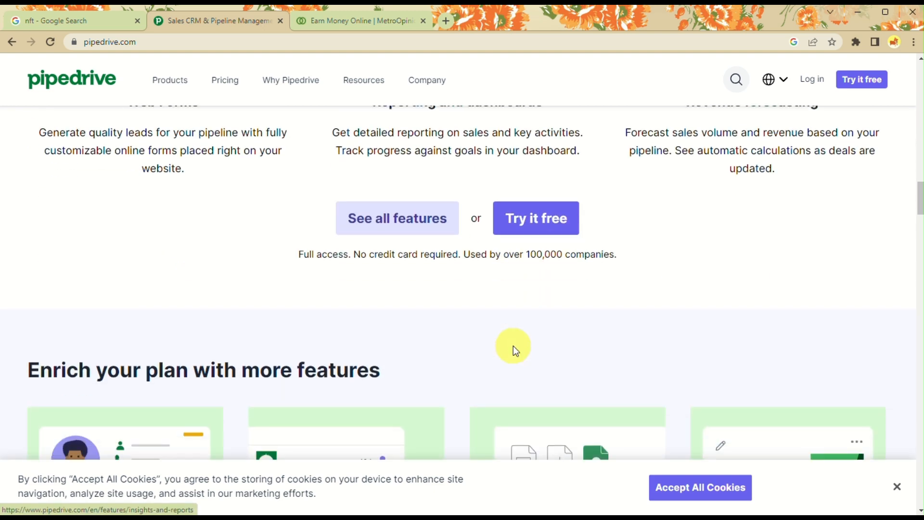
scroll(513, 346, down, 2)
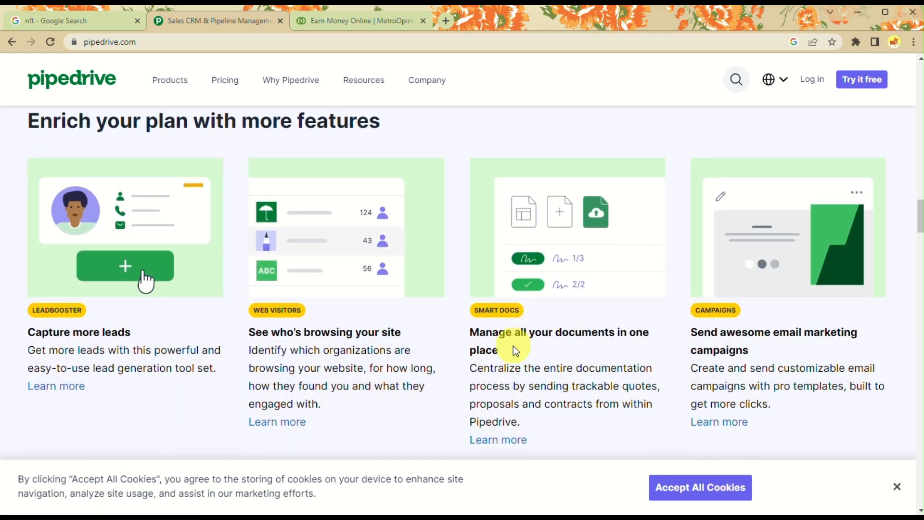
scroll(446, 330, down, 7)
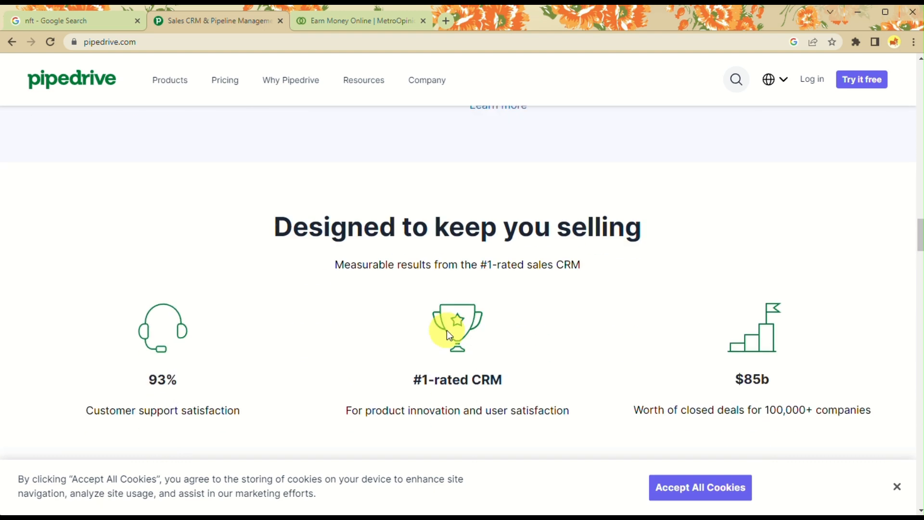
scroll(447, 330, down, 4)
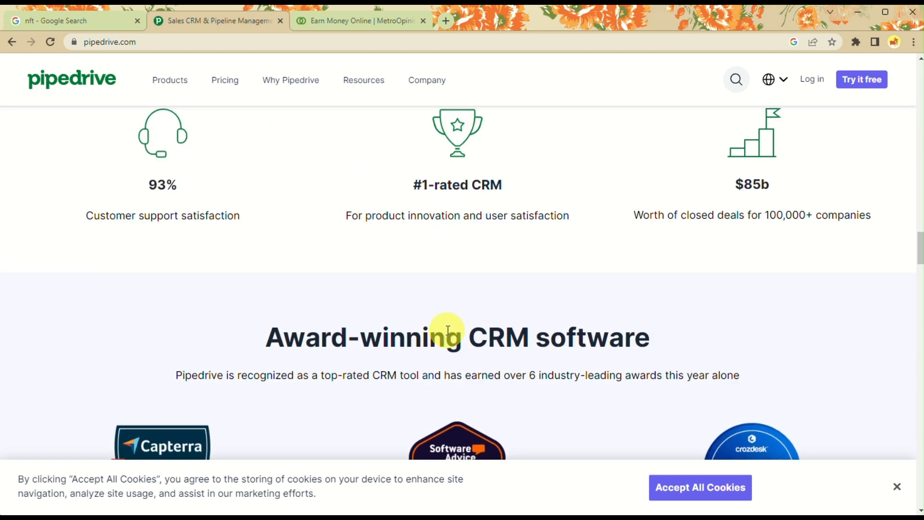
scroll(447, 330, up, 2)
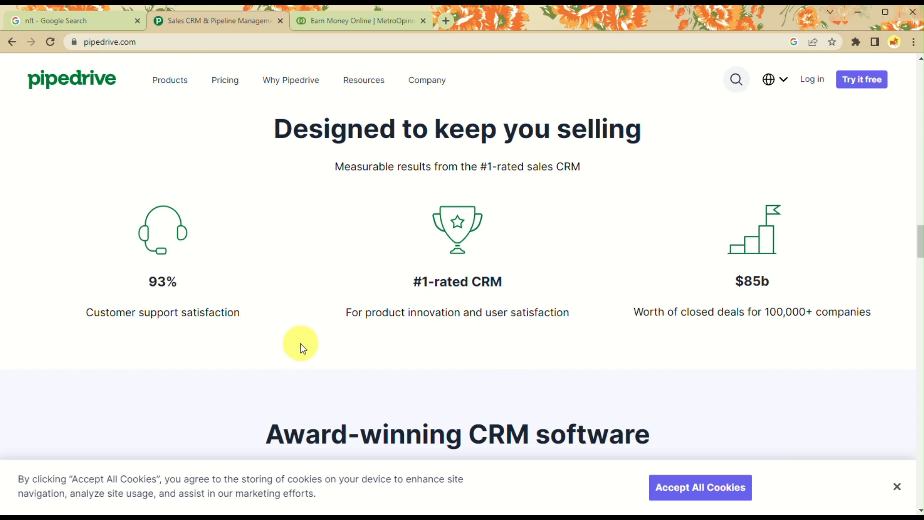
scroll(671, 281, down, 5)
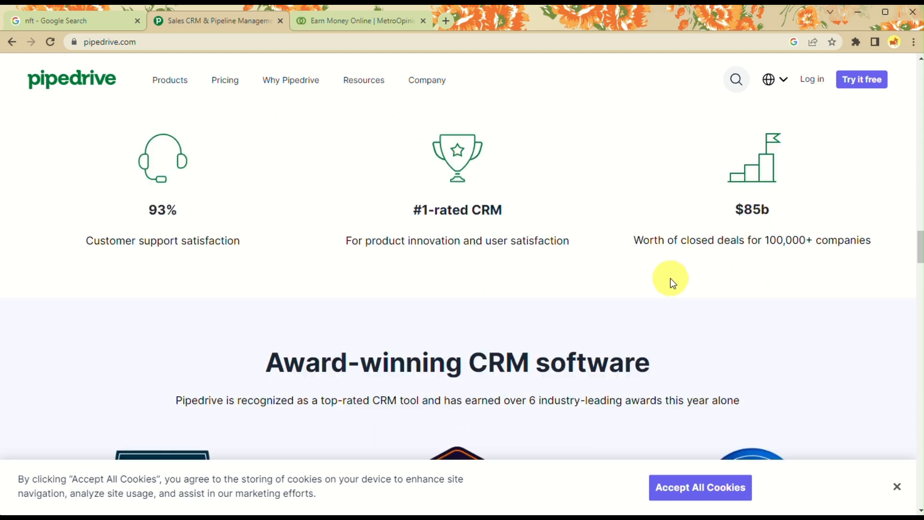
scroll(672, 278, down, 15)
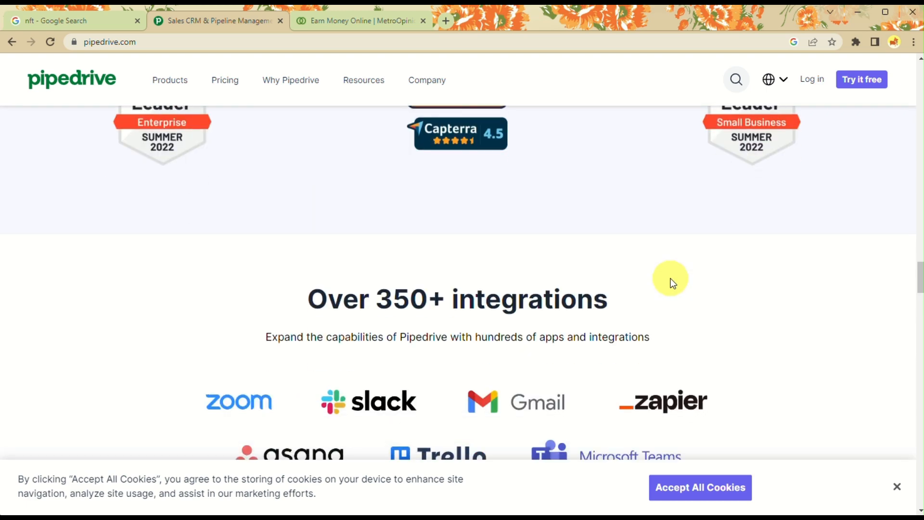
scroll(671, 278, down, 7)
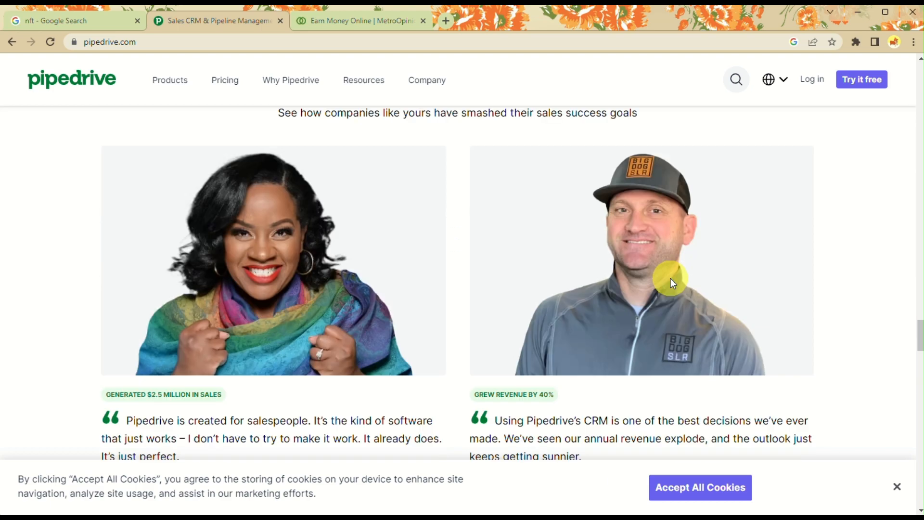
scroll(671, 278, down, 10)
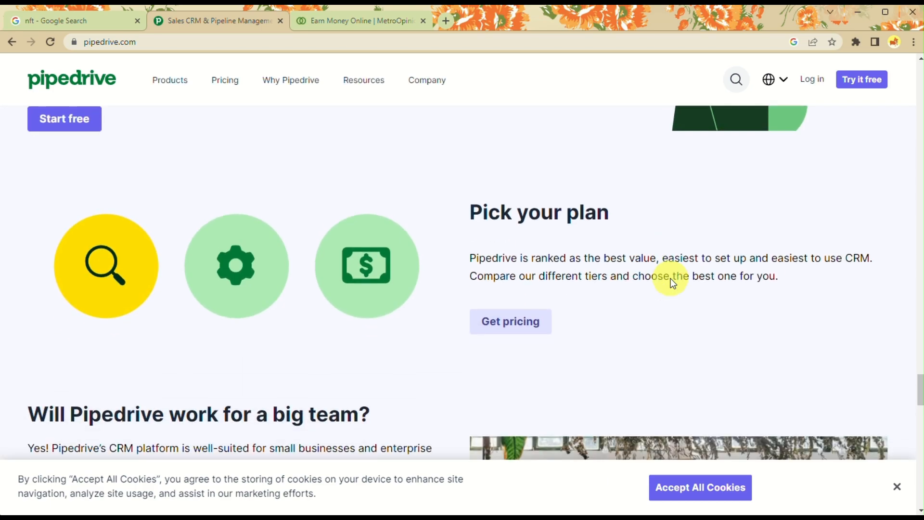
scroll(671, 278, down, 15)
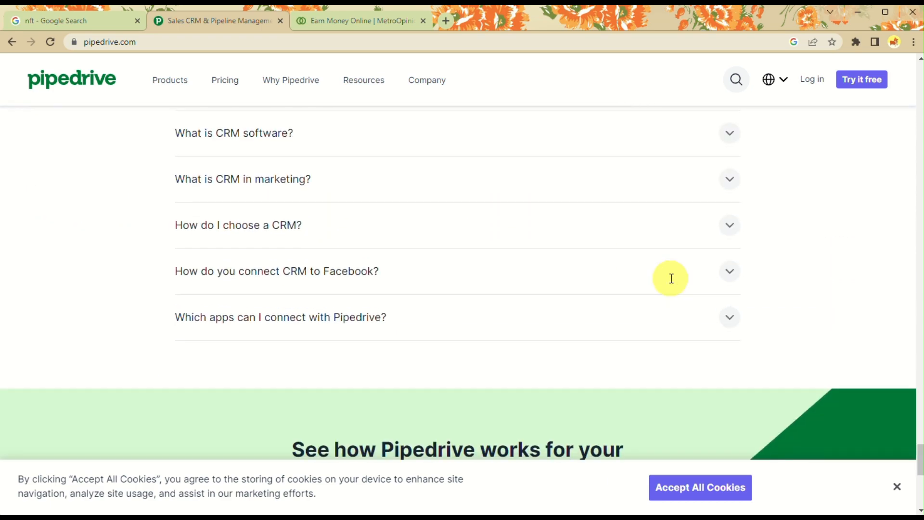
scroll(671, 278, up, 4)
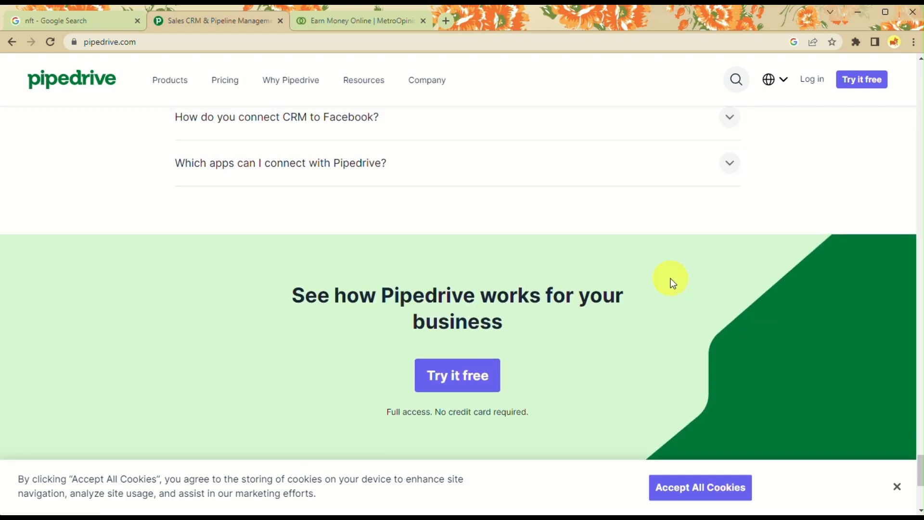
scroll(860, 107, up, 5)
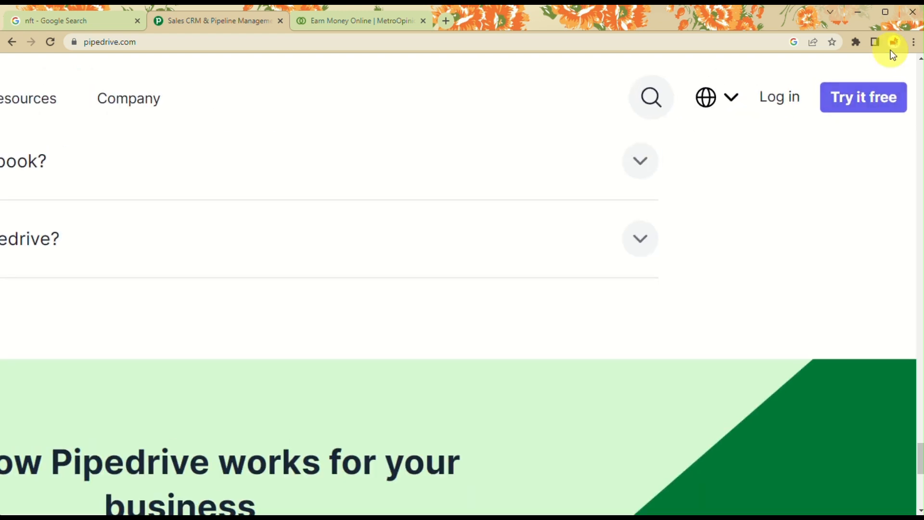
Open the 14-day trial signup, accept the terms, decline marketing emails, and dismiss the cookie notice
click(849, 101)
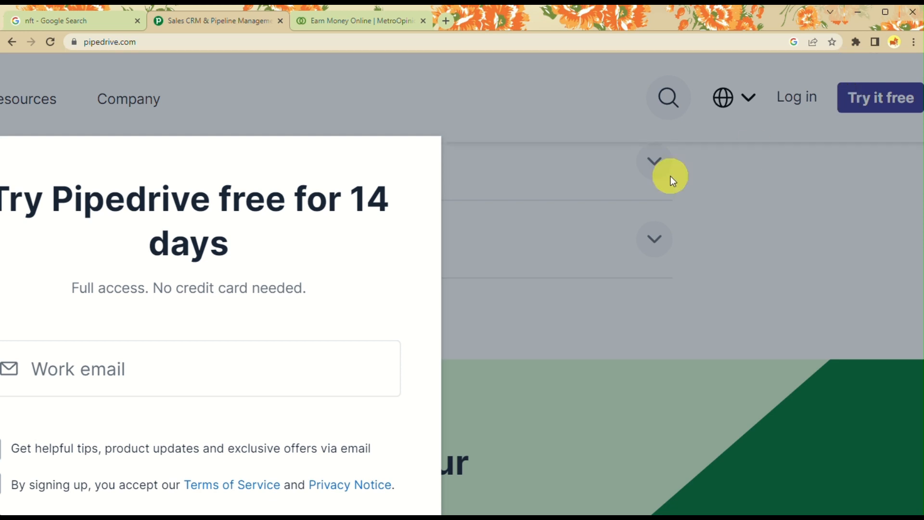
scroll(559, 207, down, 5)
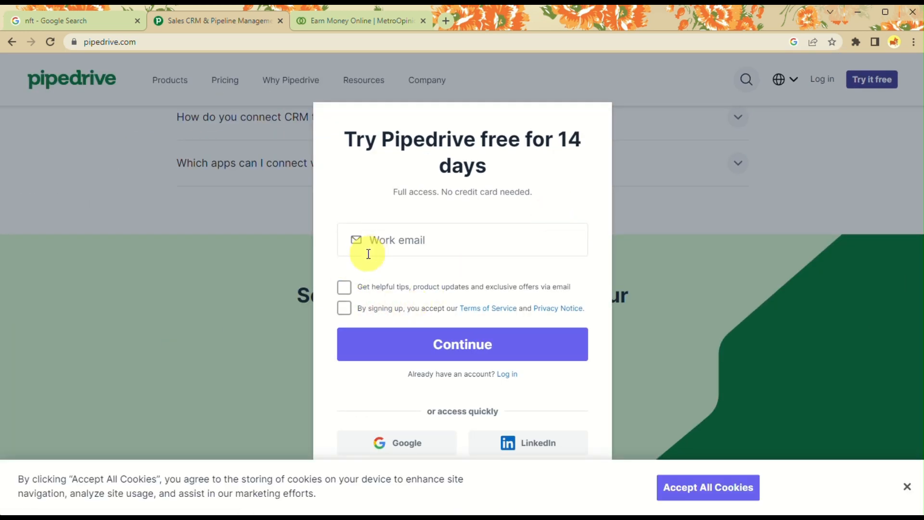
click(343, 289)
click(344, 308)
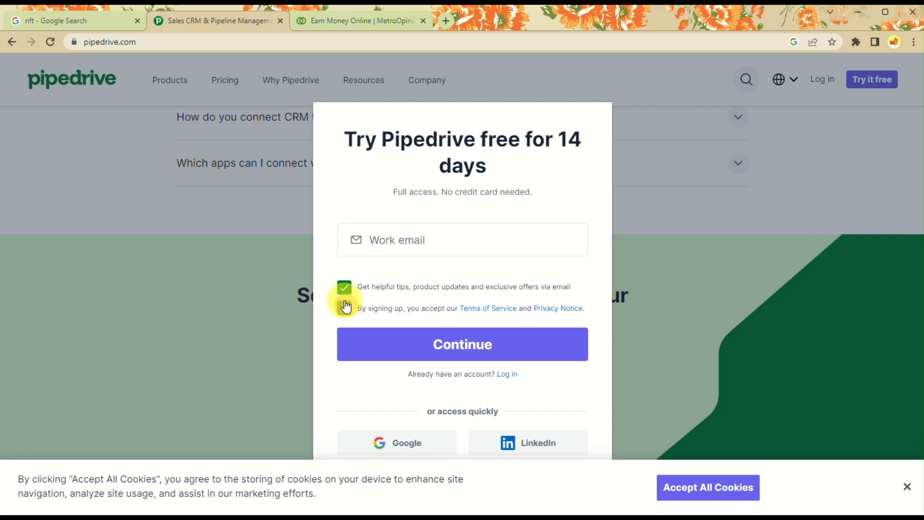
click(347, 290)
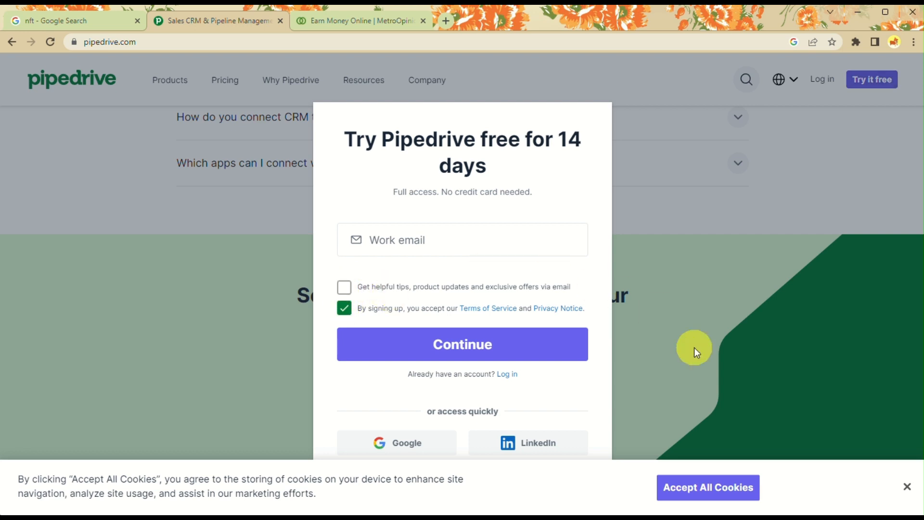
click(905, 487)
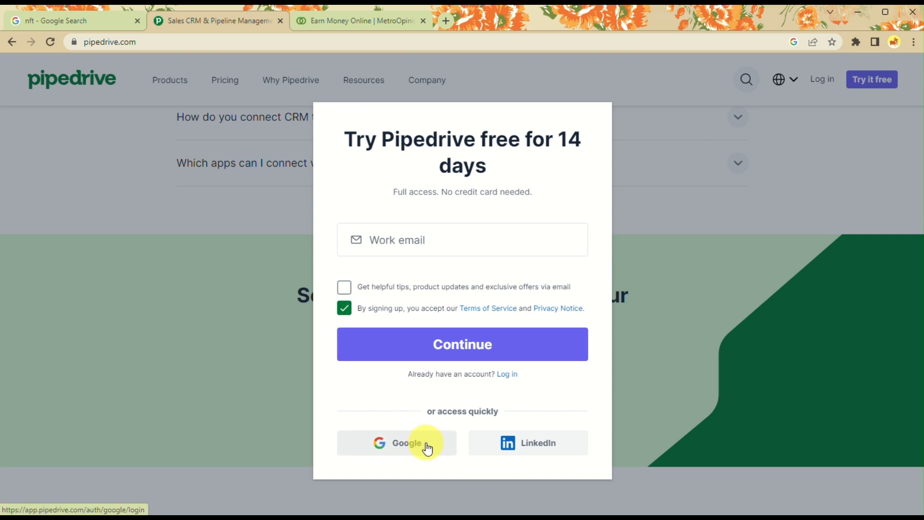
Sign up for the Pipedrive trial with the existing Google account
click(428, 448)
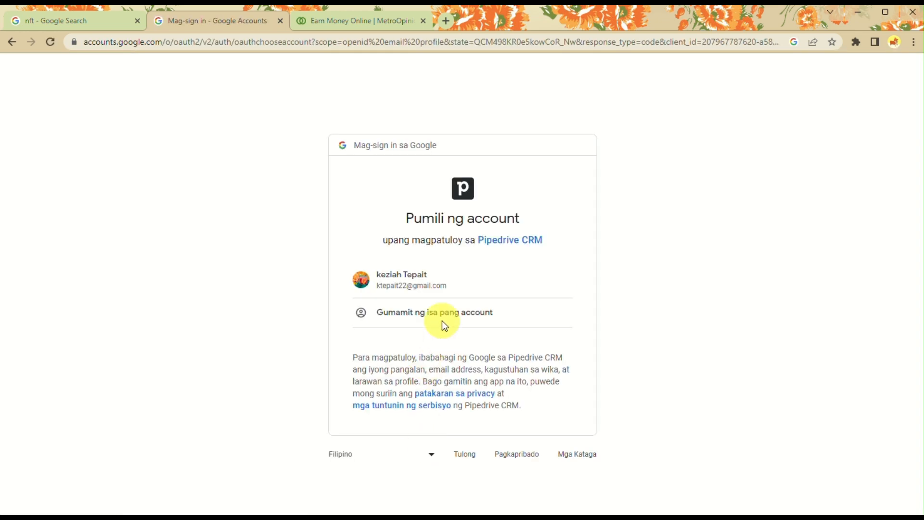
click(424, 287)
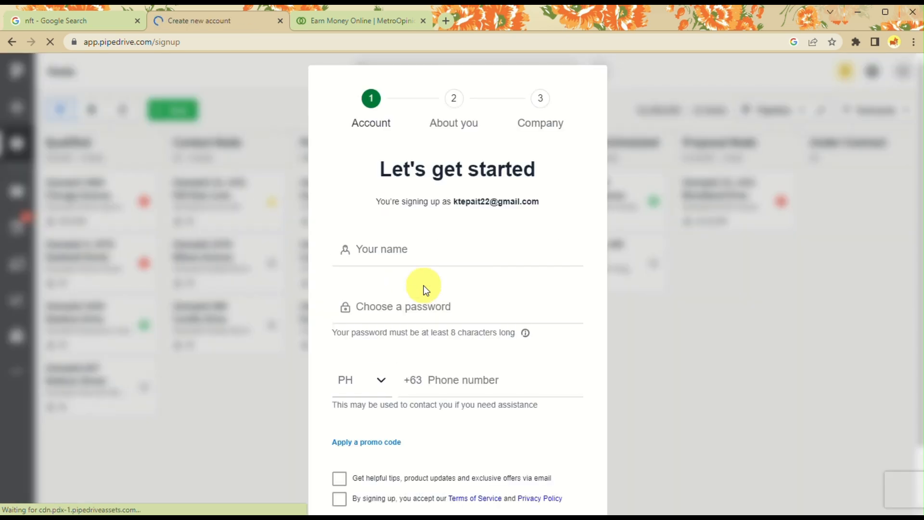
Fill in the user's name, an account password and a phone number, accept the terms, and continue
click(406, 245)
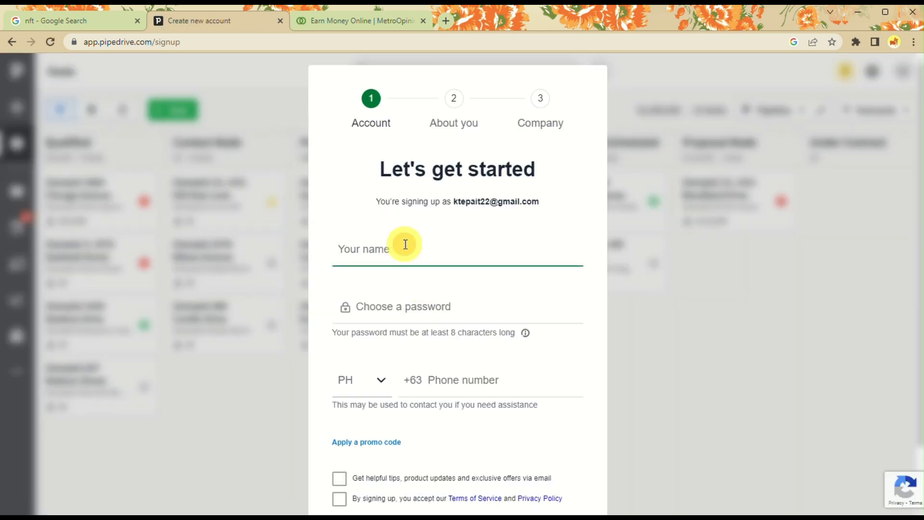
text(keziah)
click(407, 303)
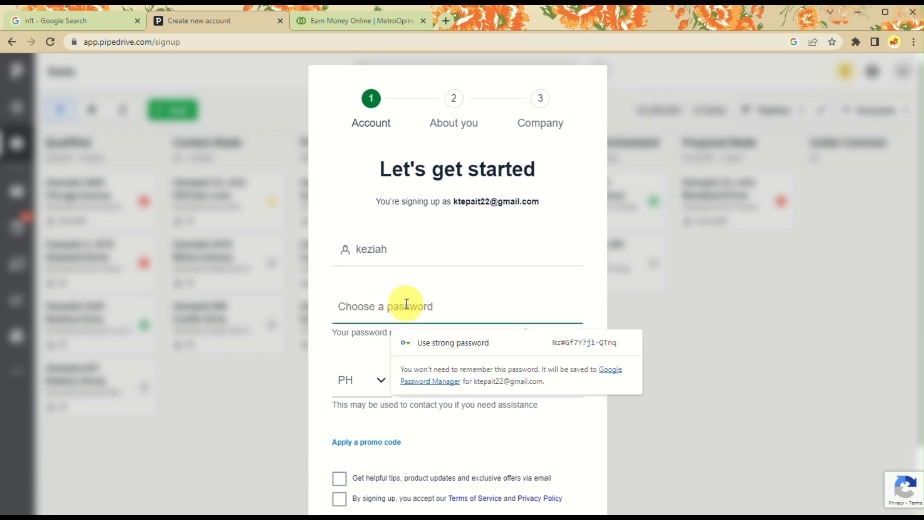
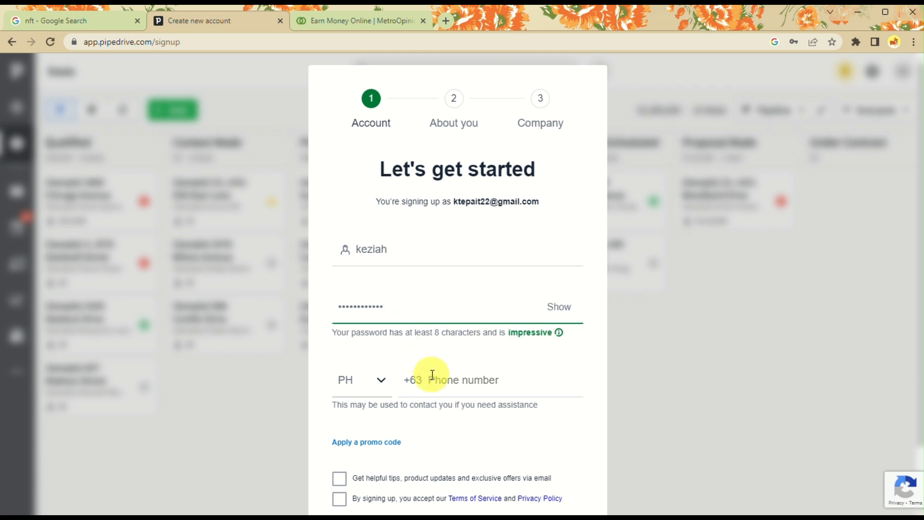
click(428, 373)
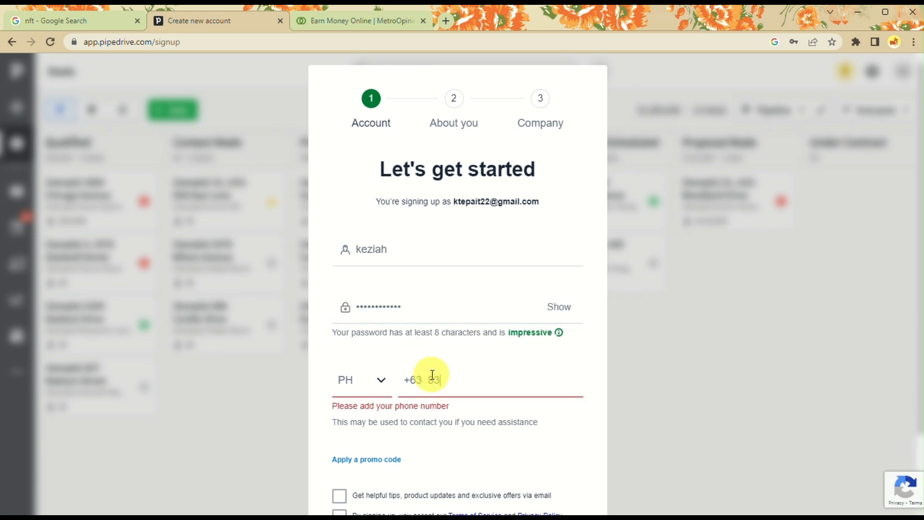
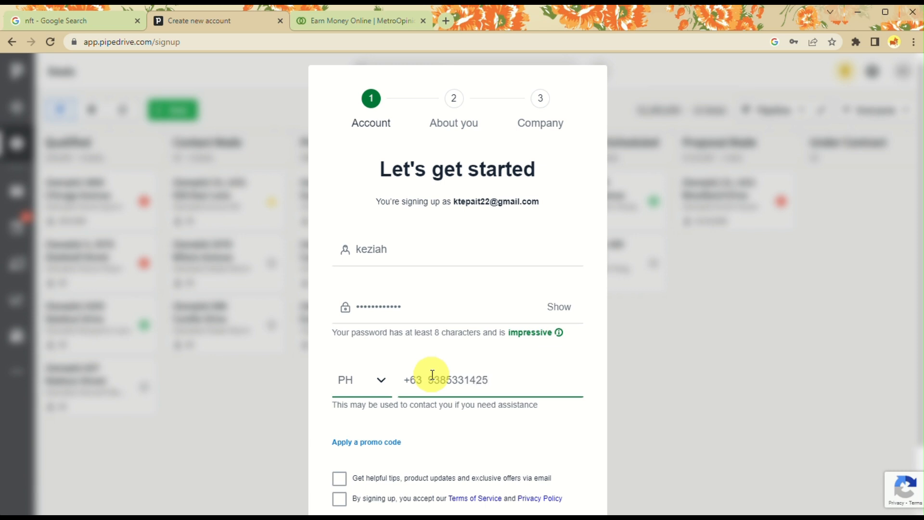
scroll(432, 374, down, 2)
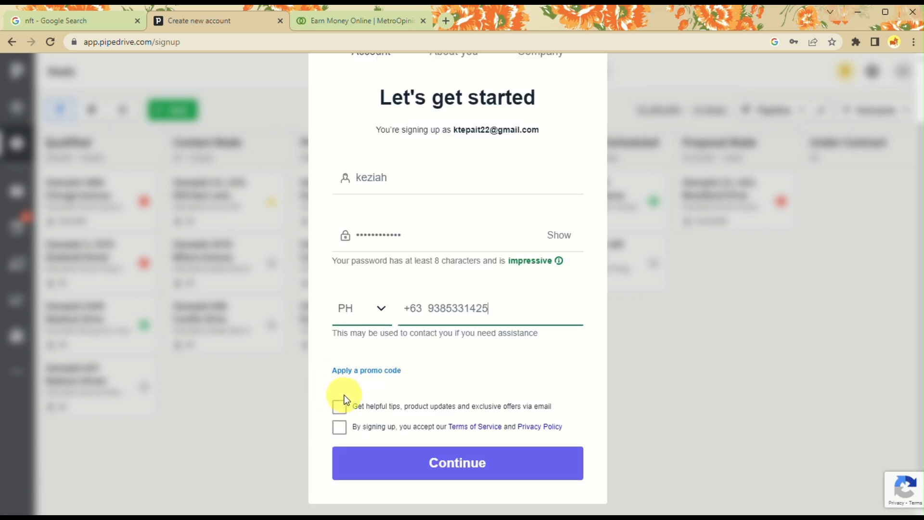
click(340, 428)
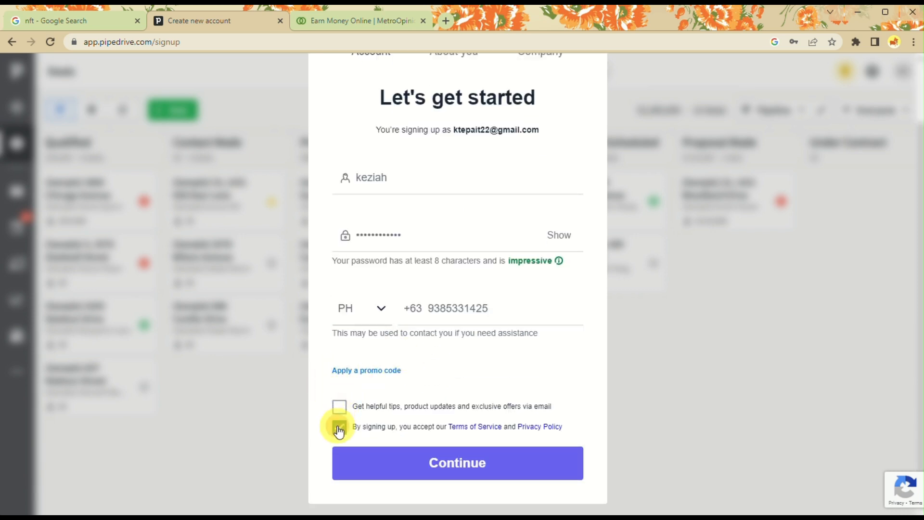
click(378, 474)
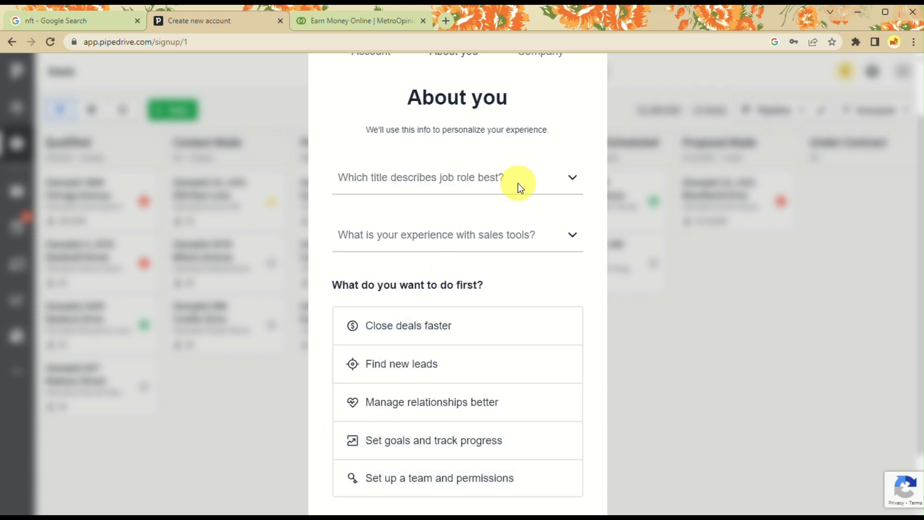
Set the job role to Other
scroll(518, 183, up, 1)
click(523, 203)
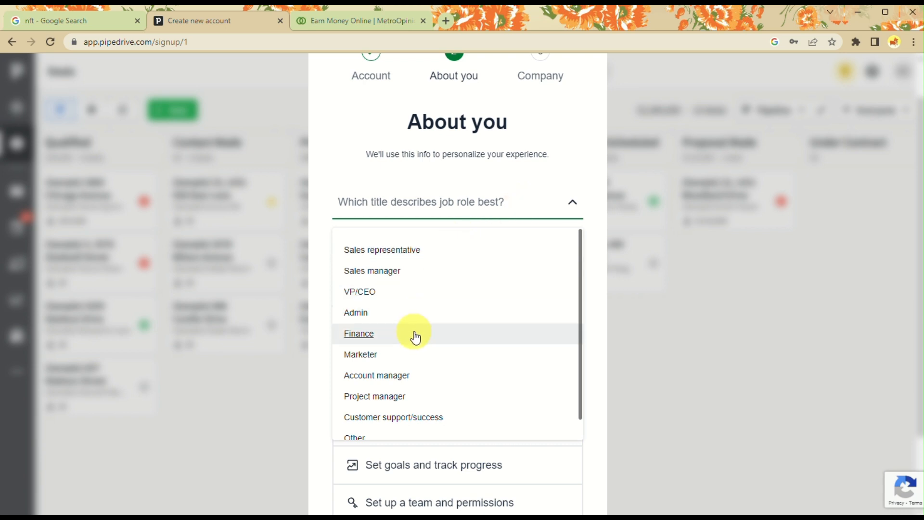
scroll(415, 338, down, 1)
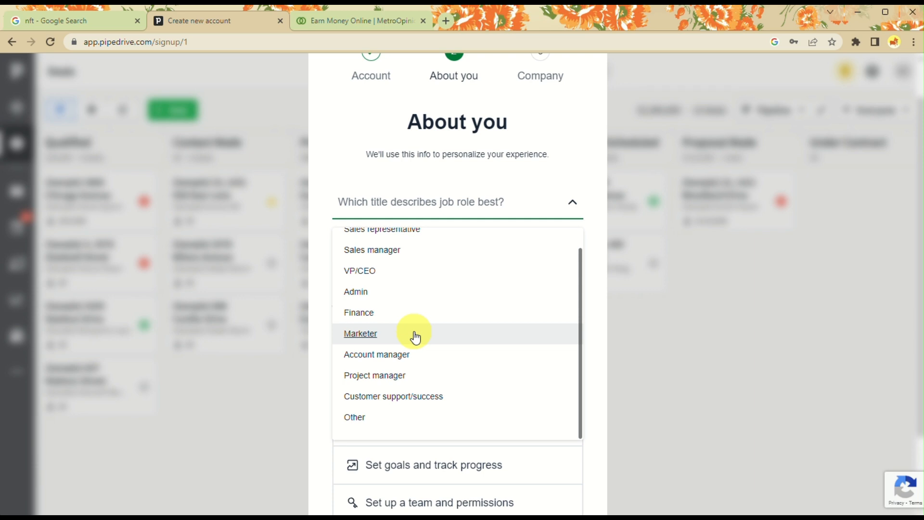
scroll(415, 336, up, 1)
scroll(415, 336, down, 1)
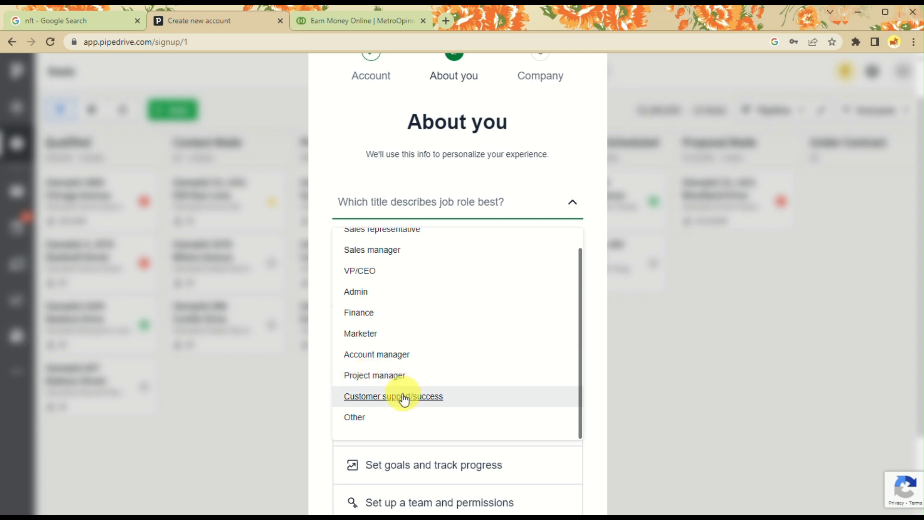
scroll(355, 422, down, 1)
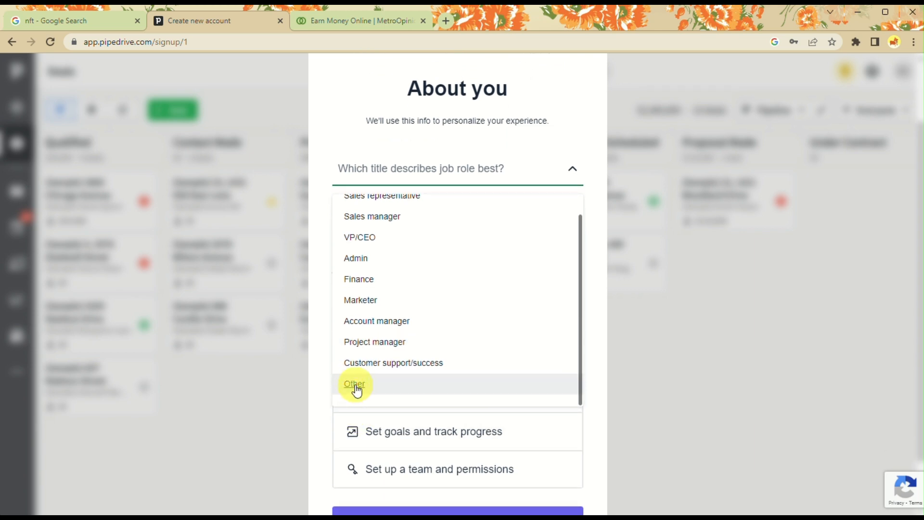
scroll(356, 390, up, 1)
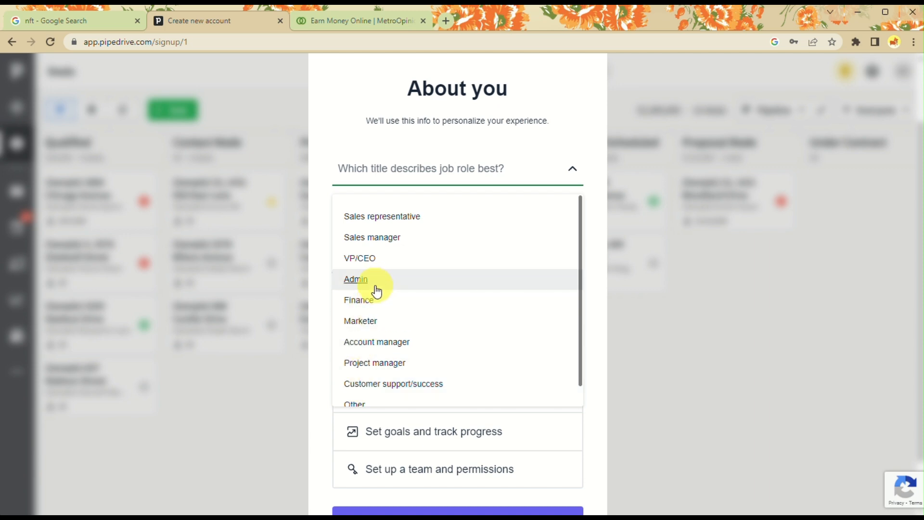
scroll(349, 399, down, 1)
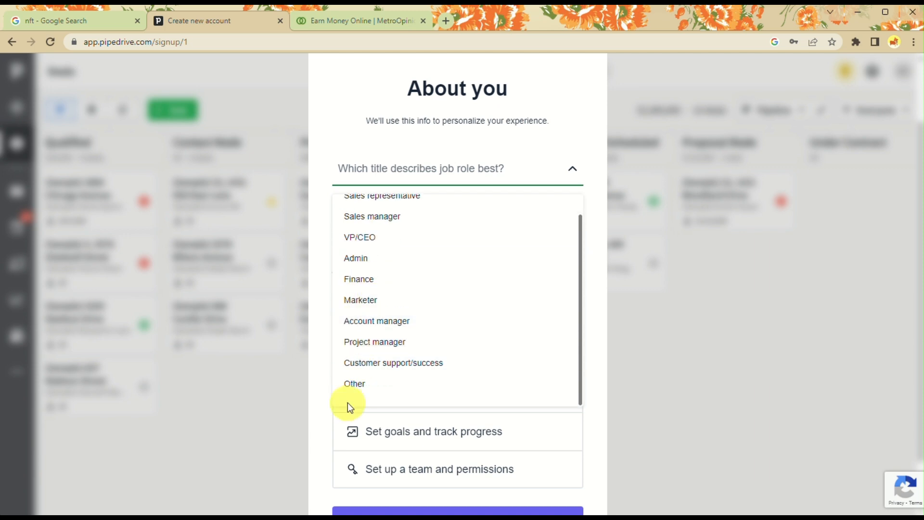
click(359, 380)
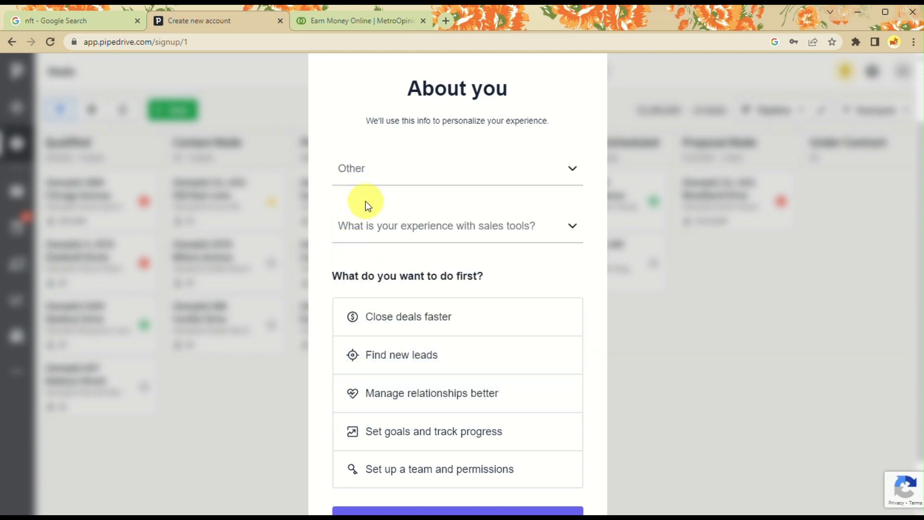
Choose no prior sales tools and Set goals and track progress as the first goal
click(394, 227)
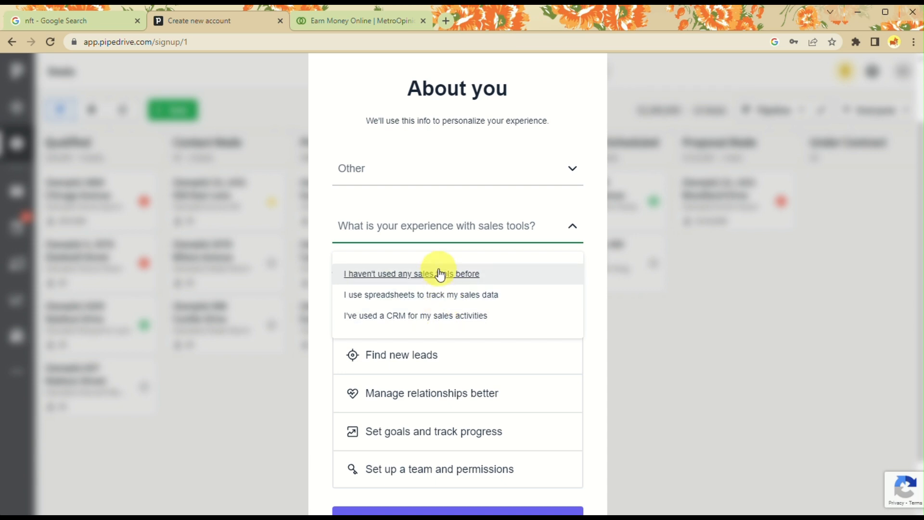
click(438, 272)
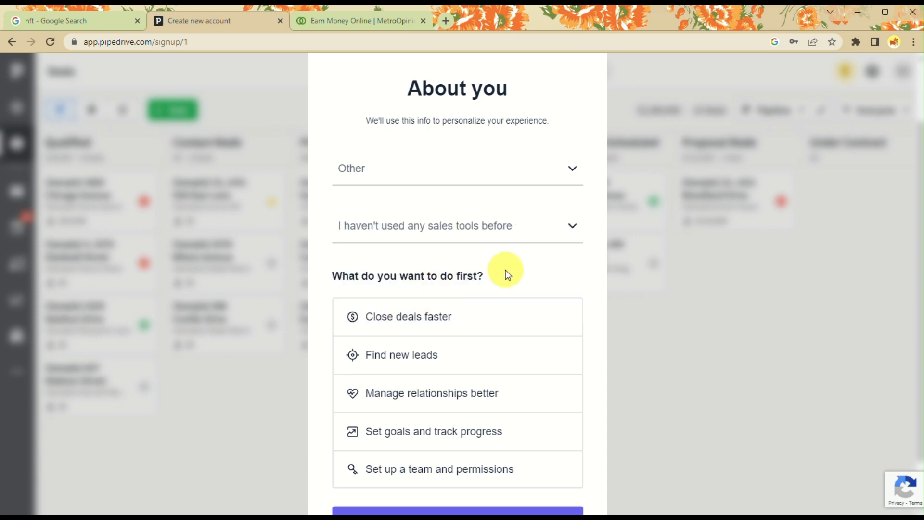
scroll(519, 279, down, 1)
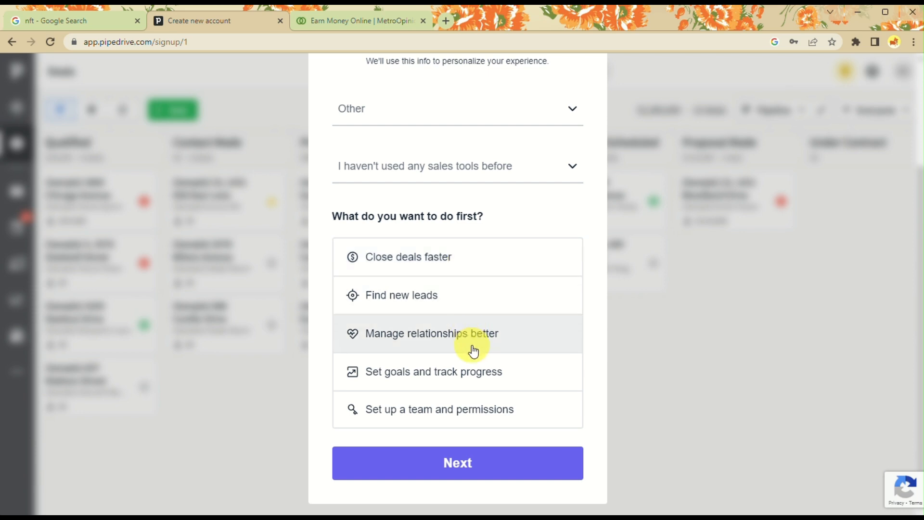
click(485, 383)
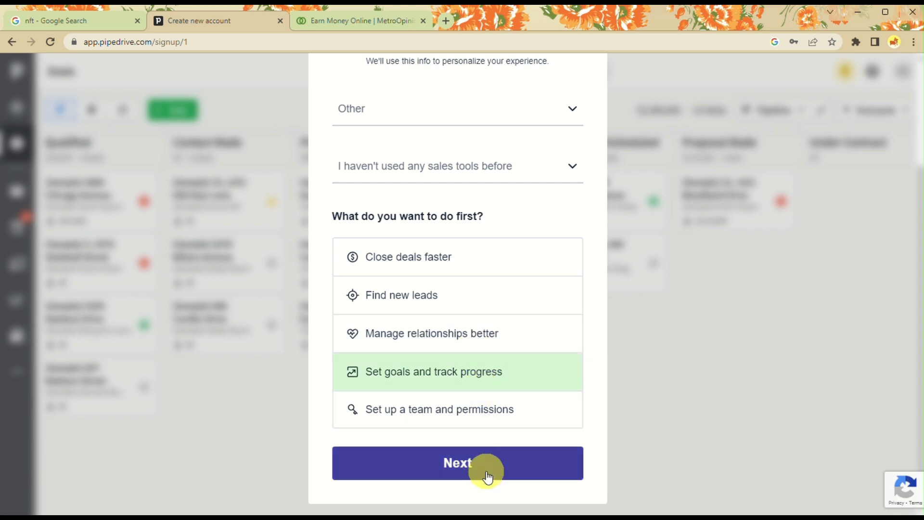
click(486, 464)
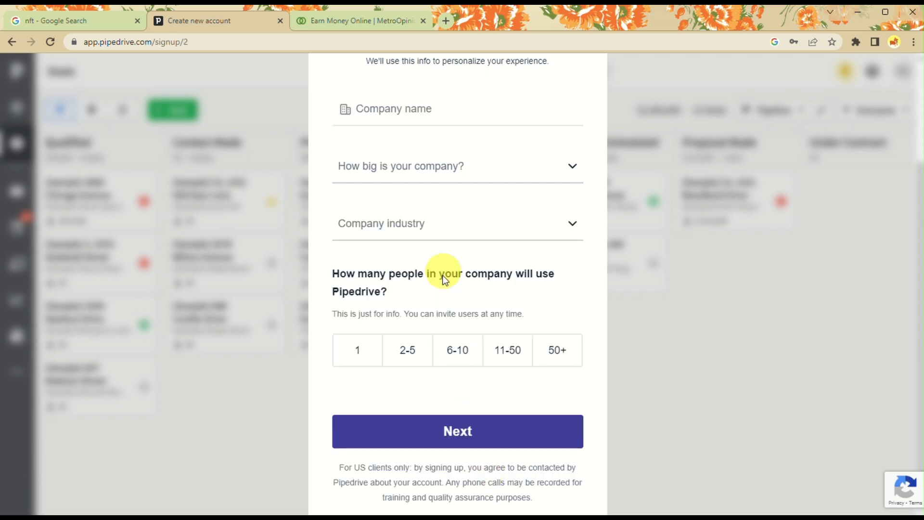
Set company size to 2-10 and industry to Other services activities
click(465, 166)
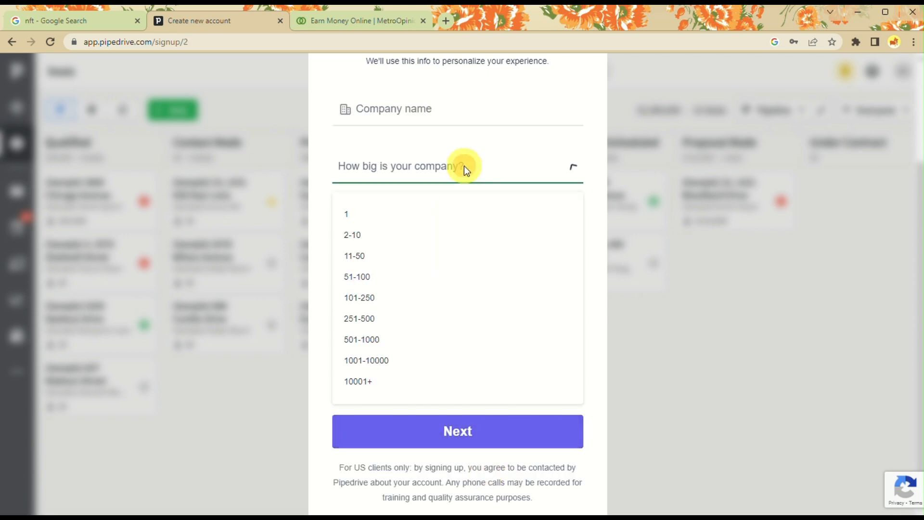
click(403, 233)
click(400, 224)
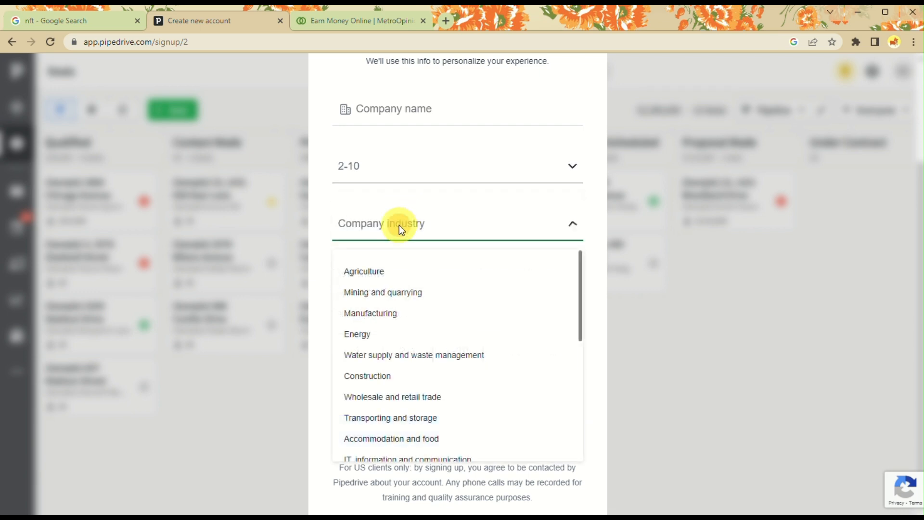
scroll(407, 330, down, 3)
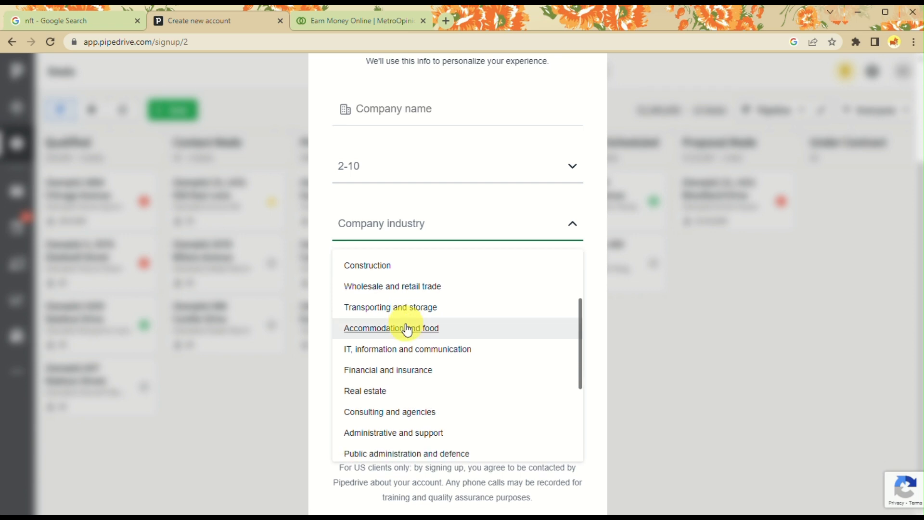
scroll(406, 330, down, 1)
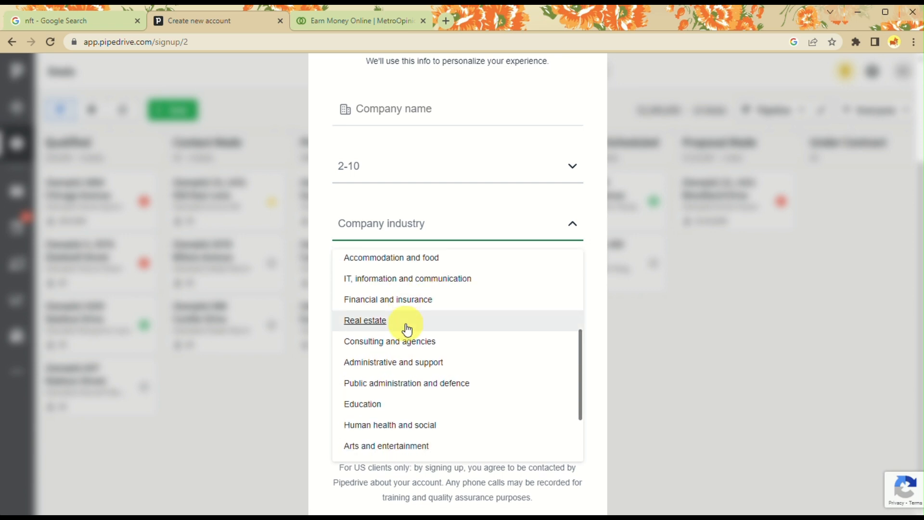
scroll(407, 329, down, 2)
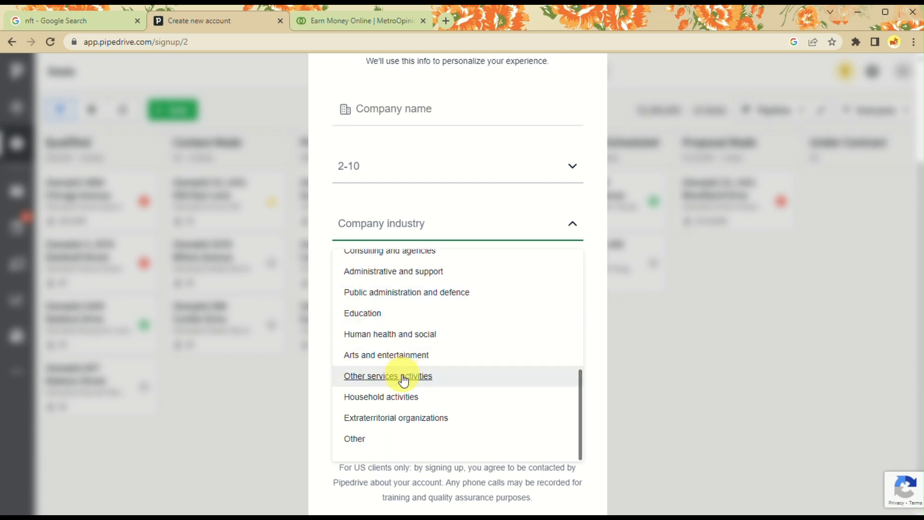
click(404, 376)
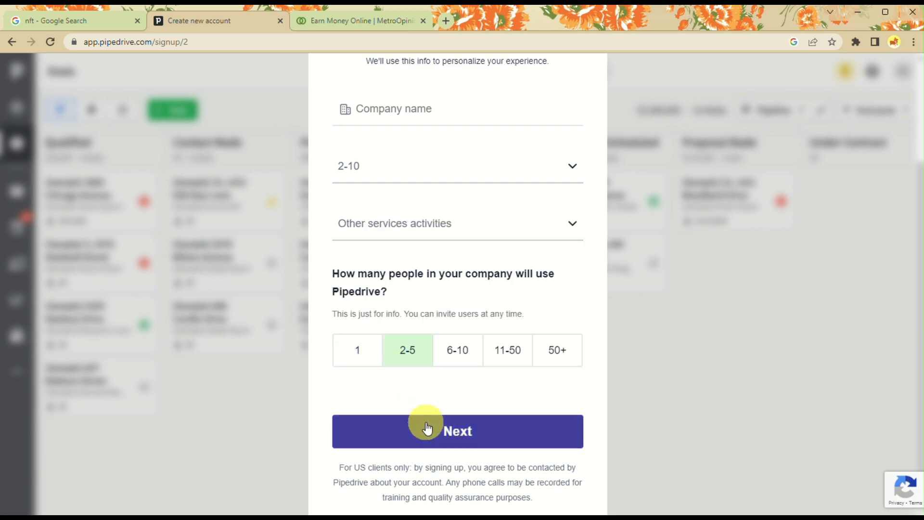
Enter the company name 'kwonk' and submit the step to create the account
scroll(423, 424, down, 1)
click(432, 408)
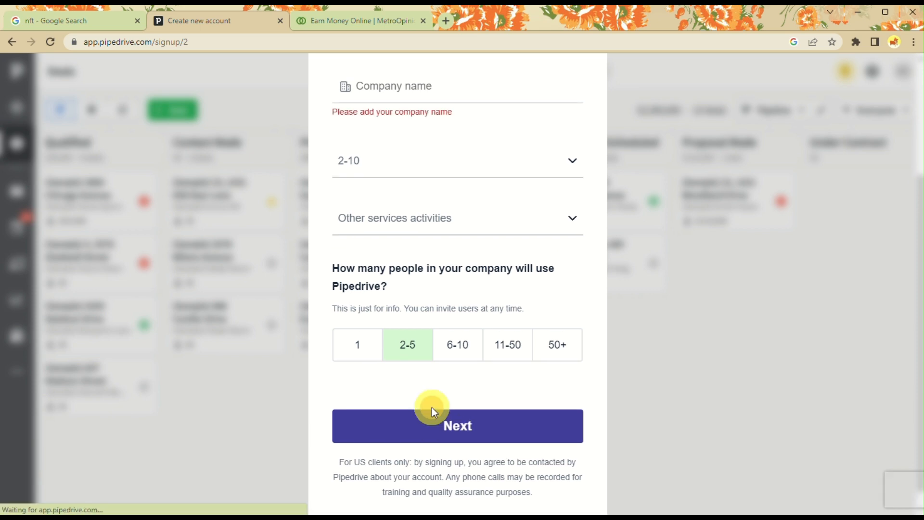
scroll(355, 251, up, 3)
click(371, 193)
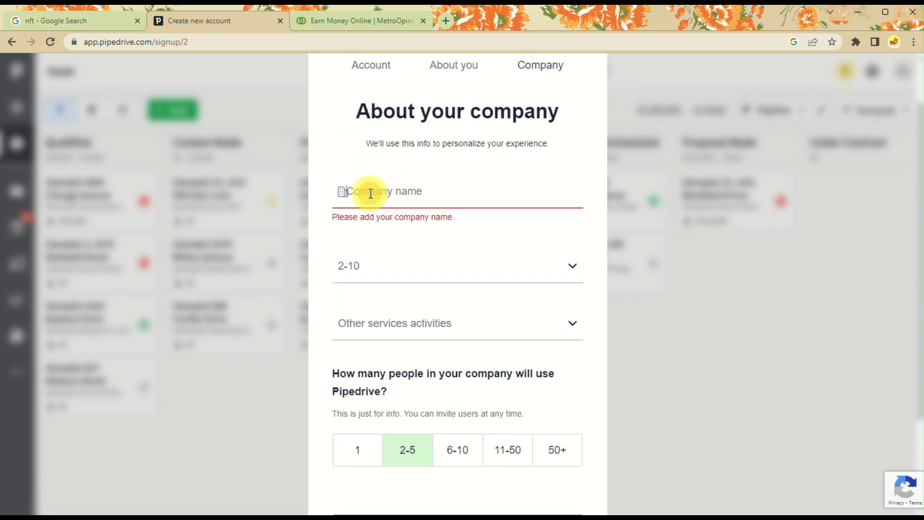
text(kw)
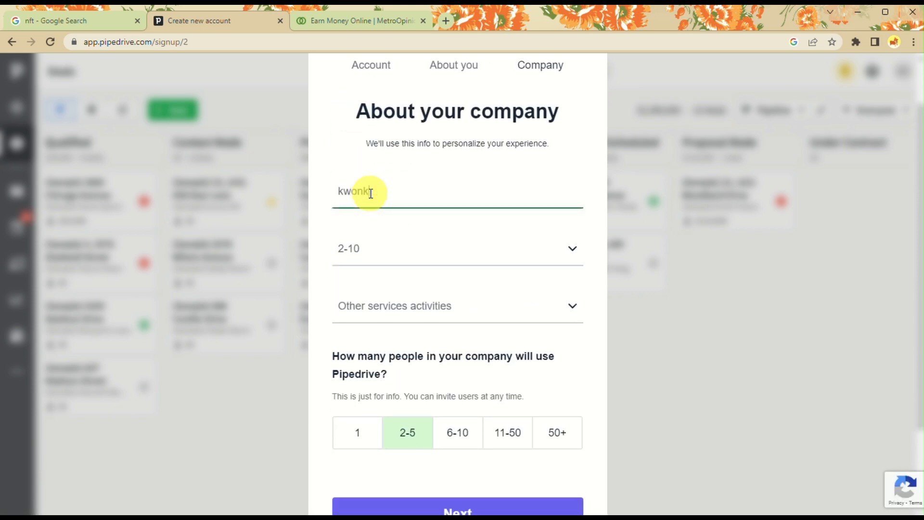
text(onk)
scroll(370, 192, down, 2)
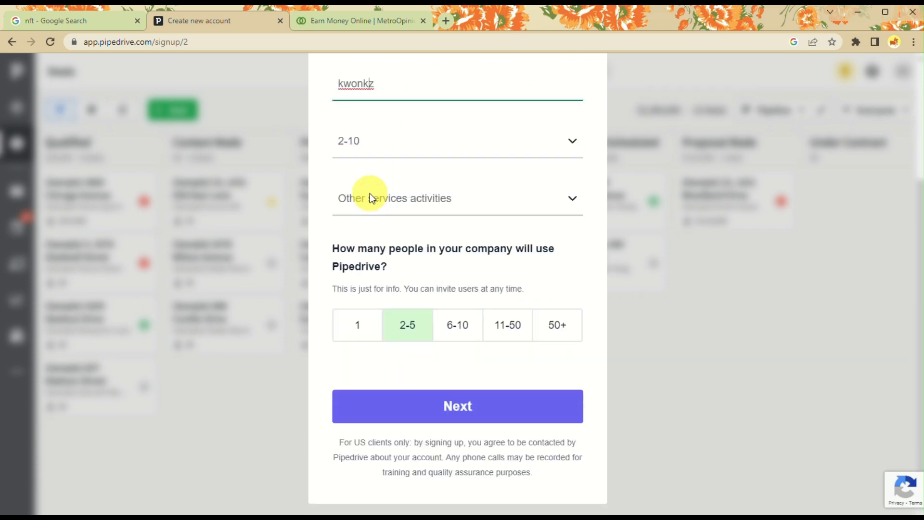
click(405, 419)
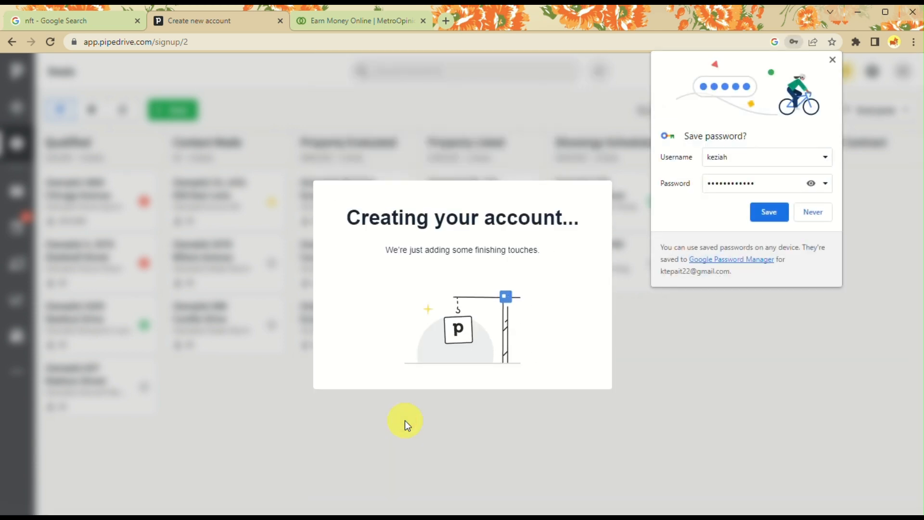
Decline Chrome's password save, dismiss the welcome tour, and look over the Insights dashboard cards
click(805, 213)
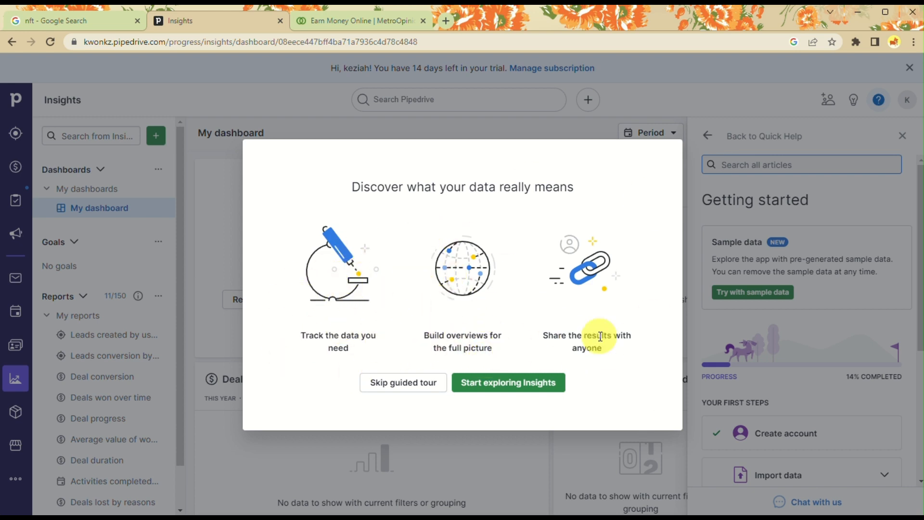
click(526, 393)
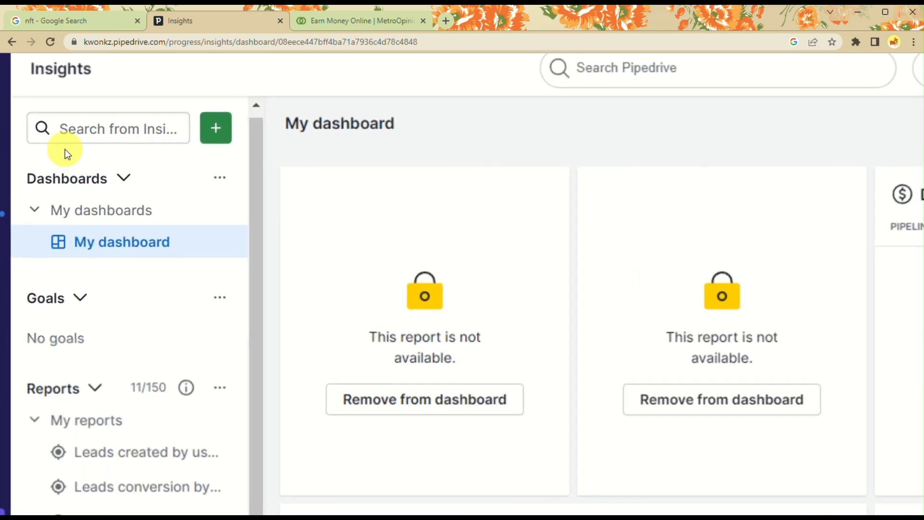
scroll(65, 151, down, 1)
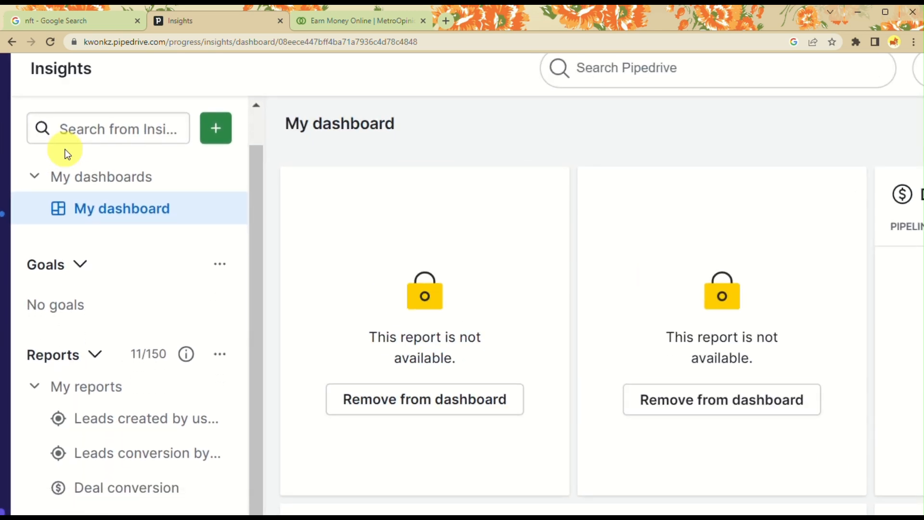
scroll(76, 324, down, 2)
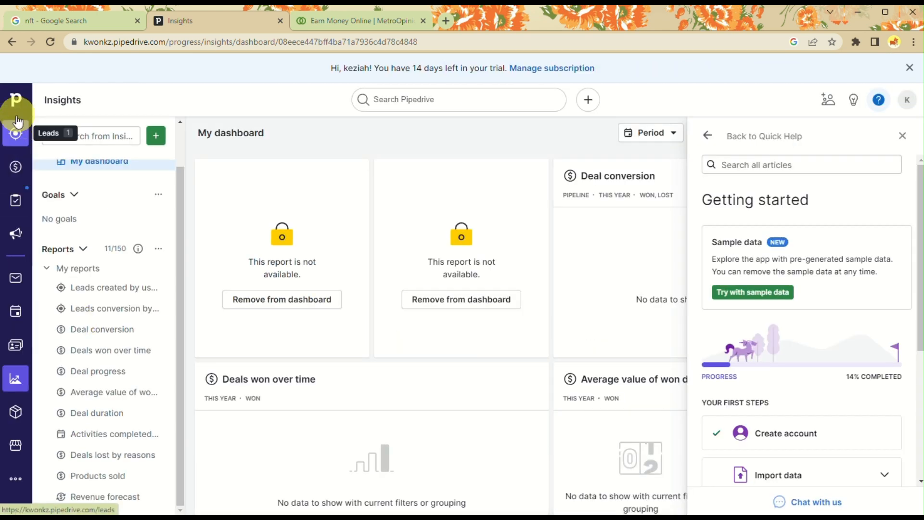
Visit the Leads inbox, then view Deals as a list and timeline before returning to the pipeline
click(15, 133)
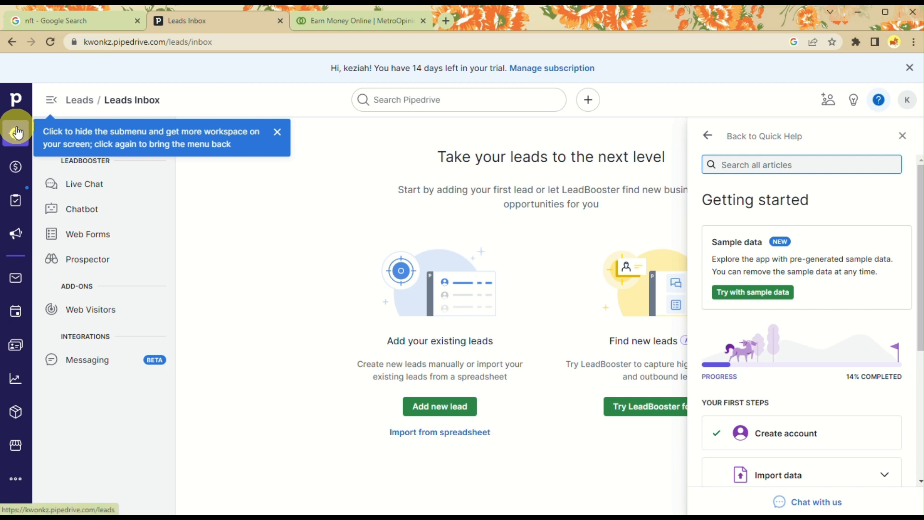
click(277, 132)
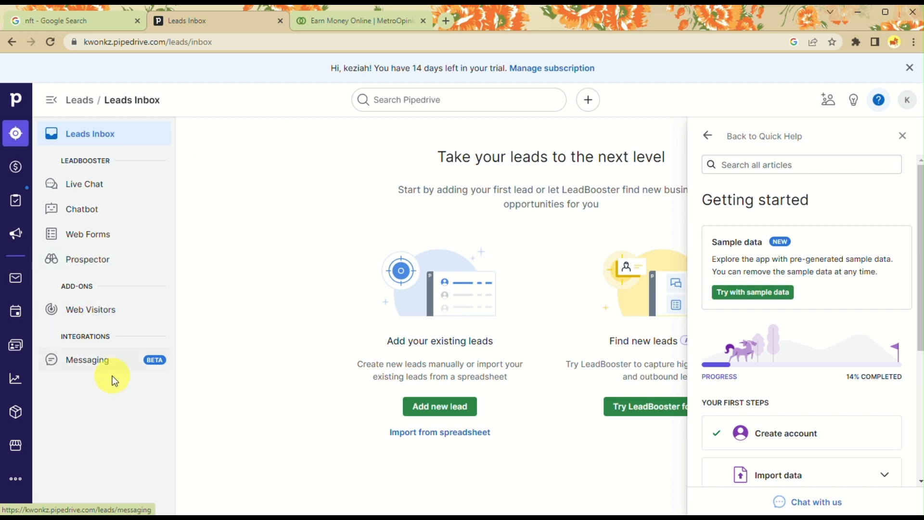
click(23, 179)
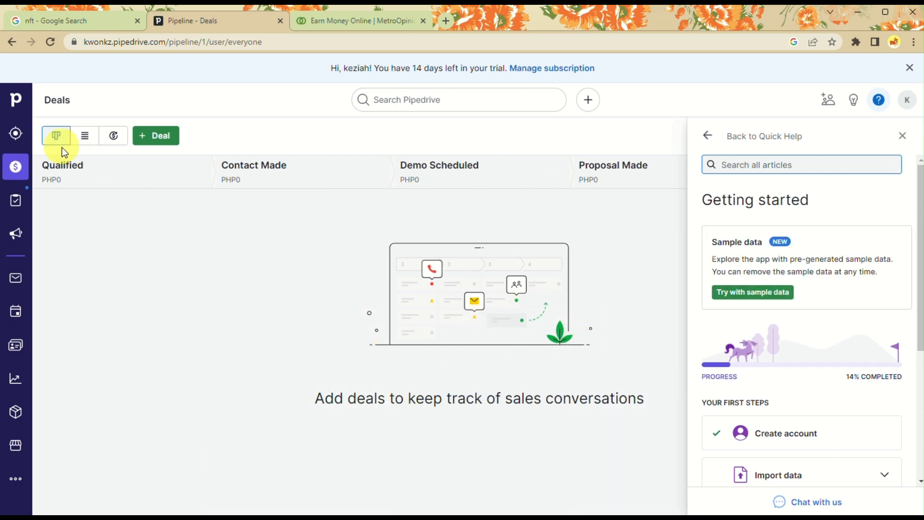
click(85, 137)
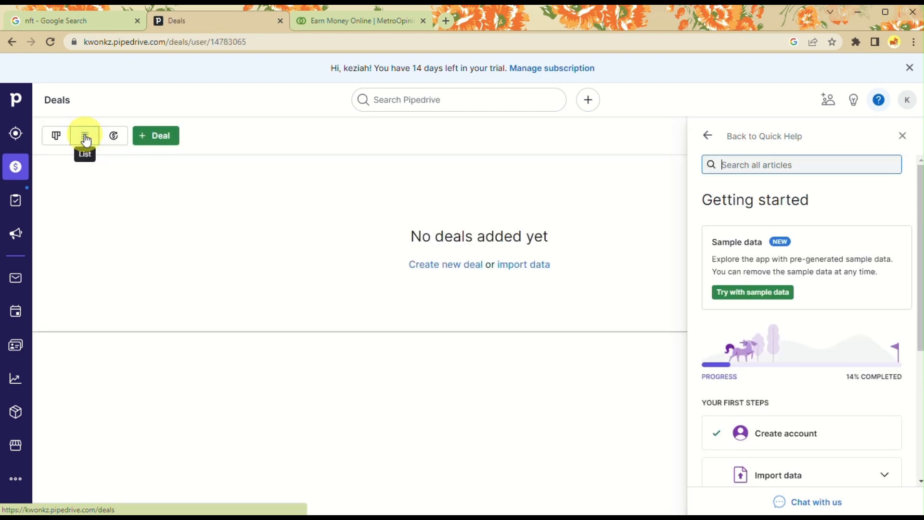
click(116, 139)
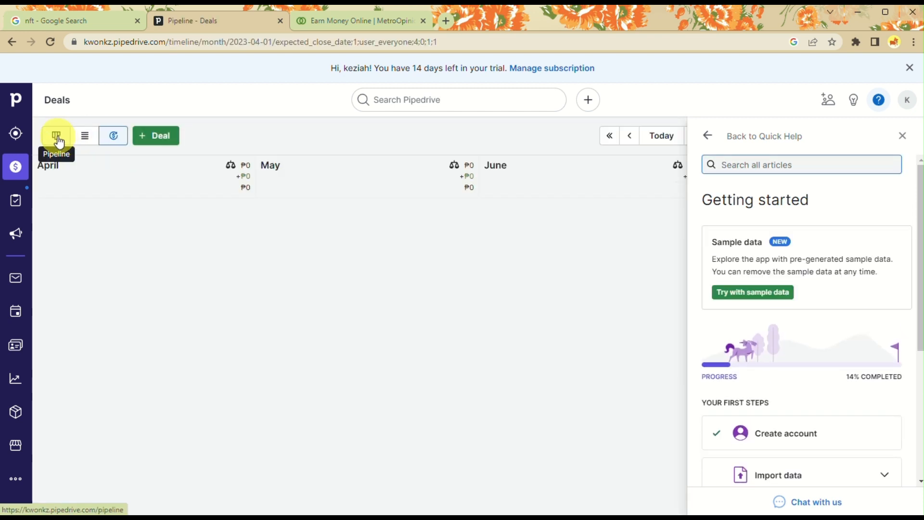
click(55, 135)
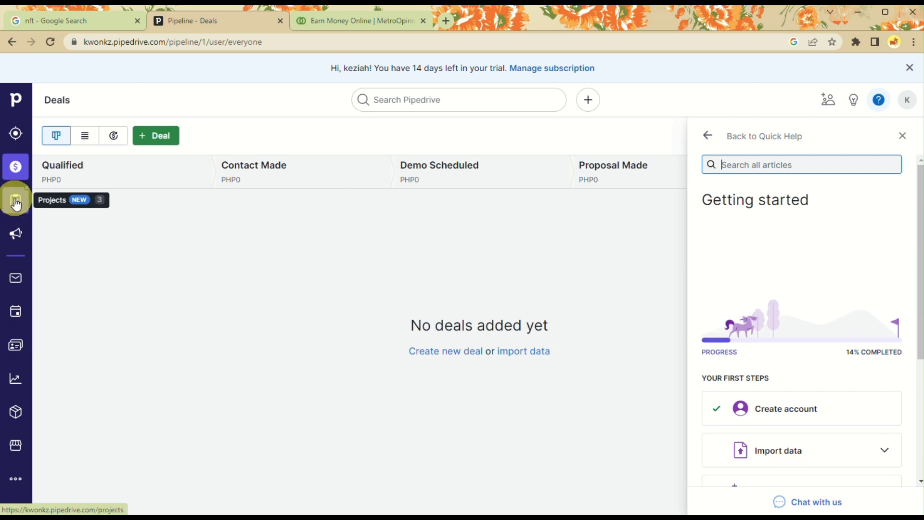
Look through the Projects page and the email marketing Campaigns page
click(16, 201)
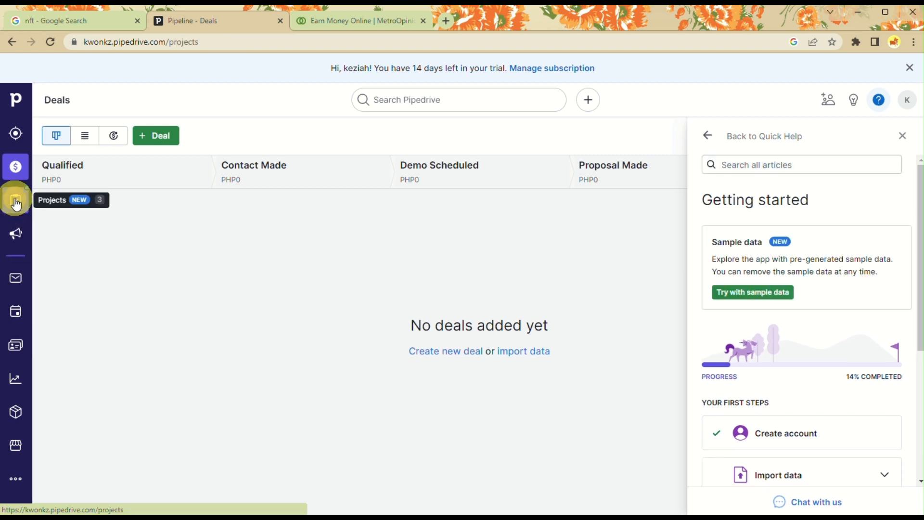
scroll(336, 224, down, 4)
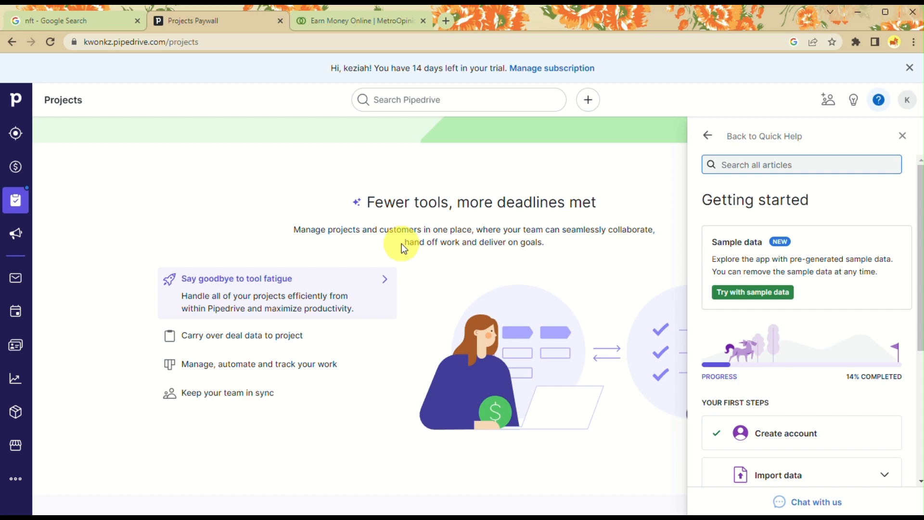
scroll(401, 244, down, 4)
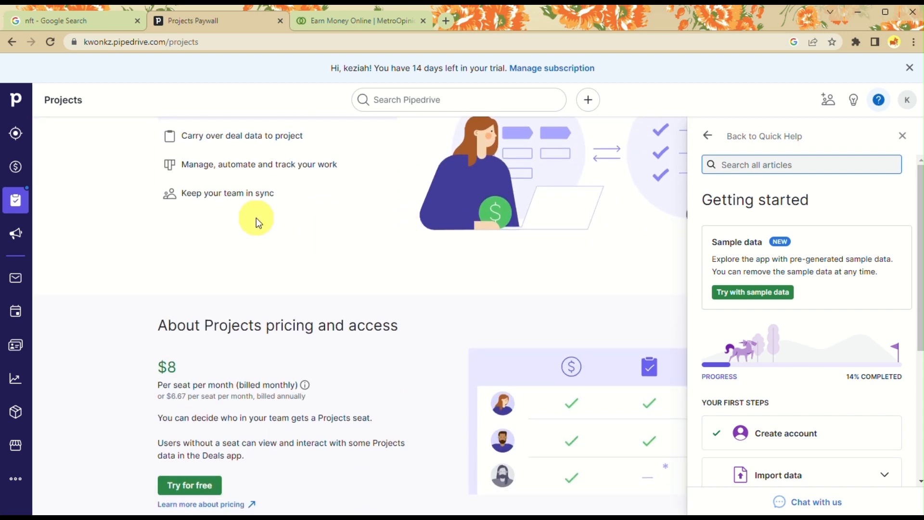
click(17, 235)
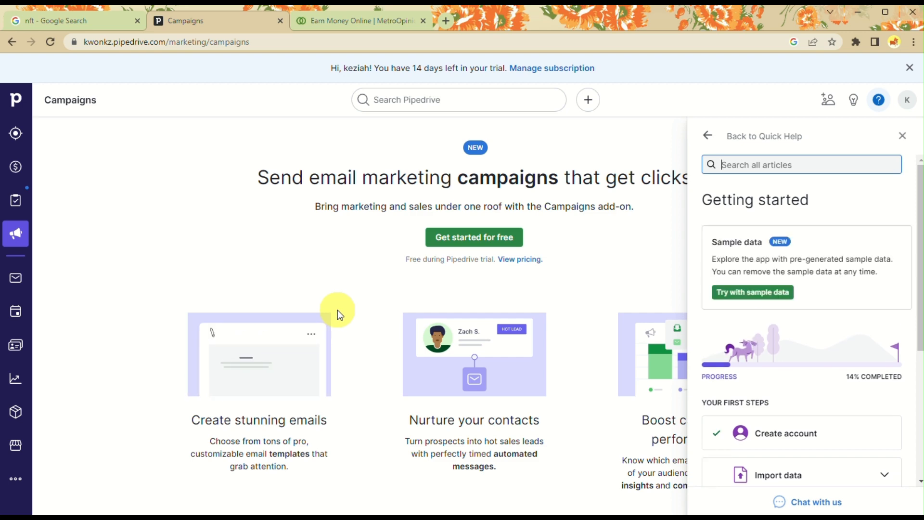
scroll(337, 310, down, 3)
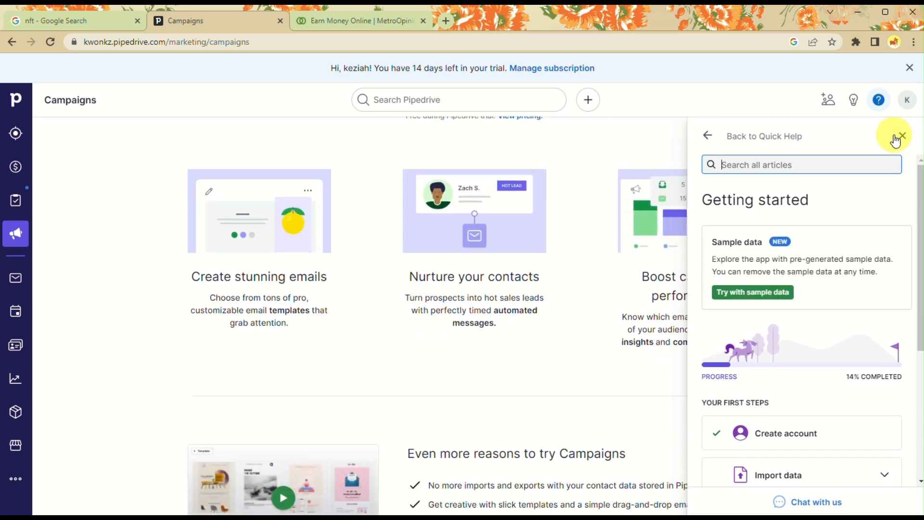
Close the getting-started help panel, check the Mail inbox, then open the empty Activities list
click(902, 137)
scroll(596, 276, down, 2)
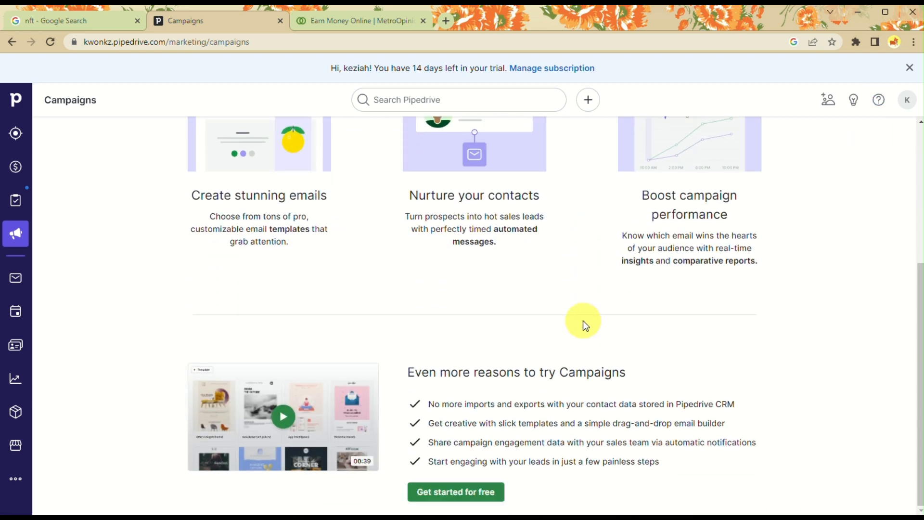
click(16, 280)
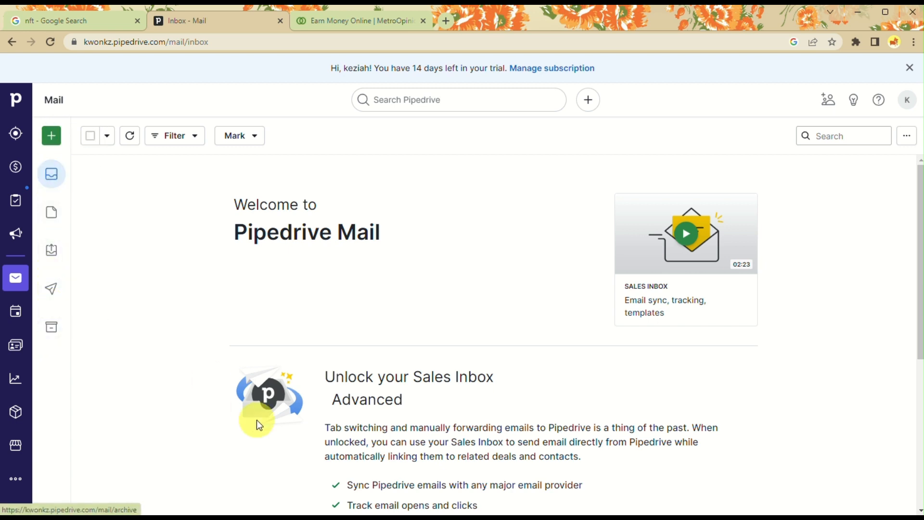
scroll(257, 424, down, 5)
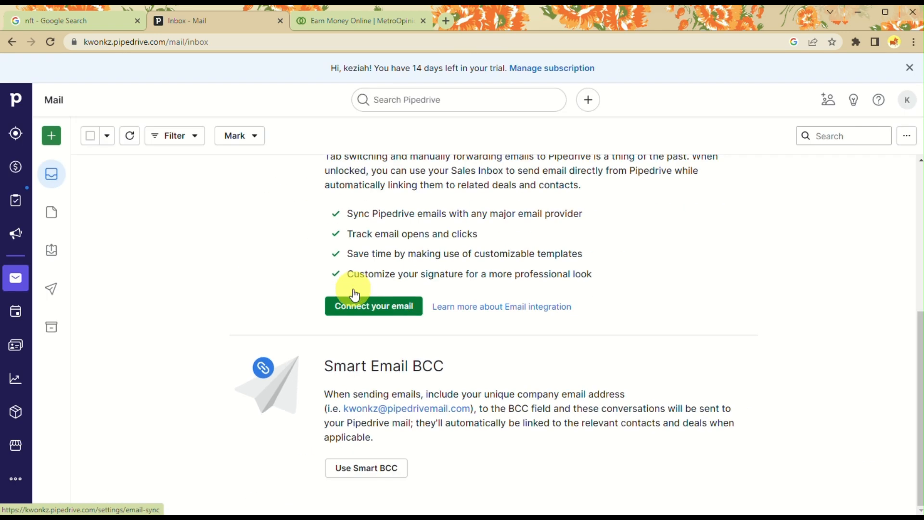
click(17, 315)
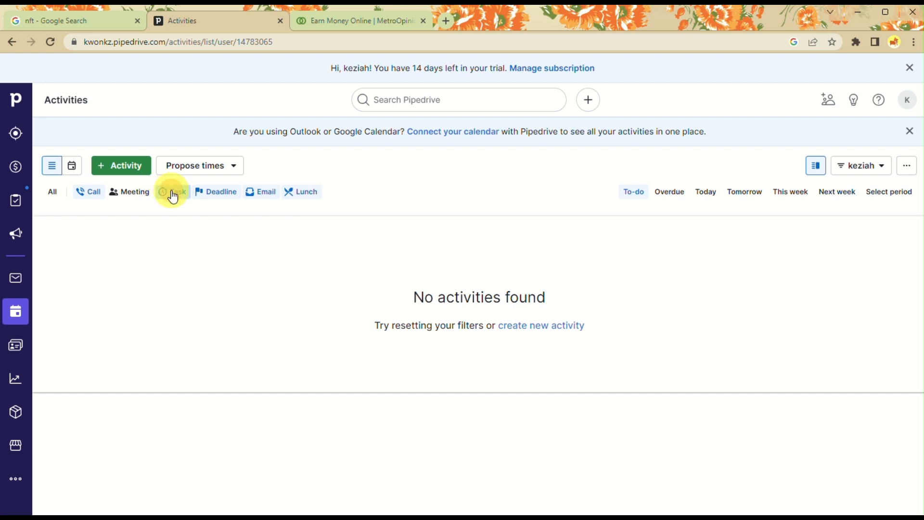
Switch to the weekly calendar and save a Meeting on Saturday 29 at 5 PM
click(121, 193)
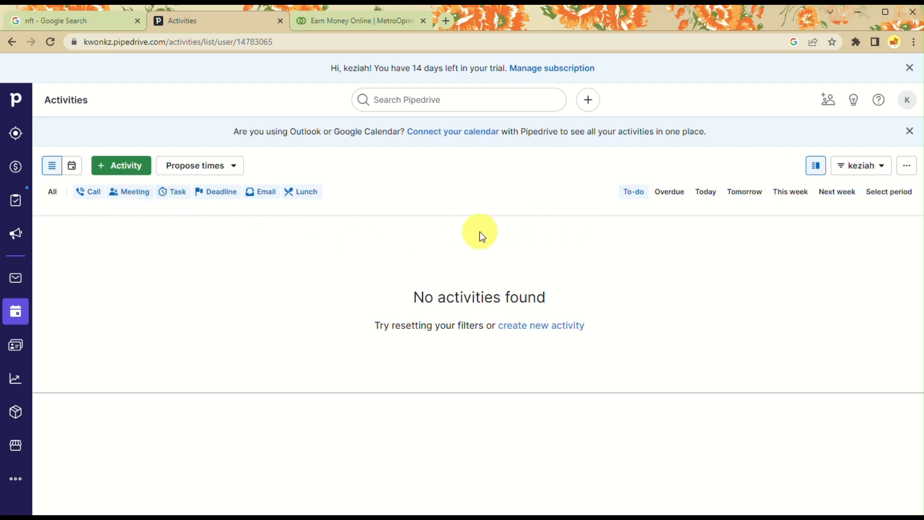
click(73, 170)
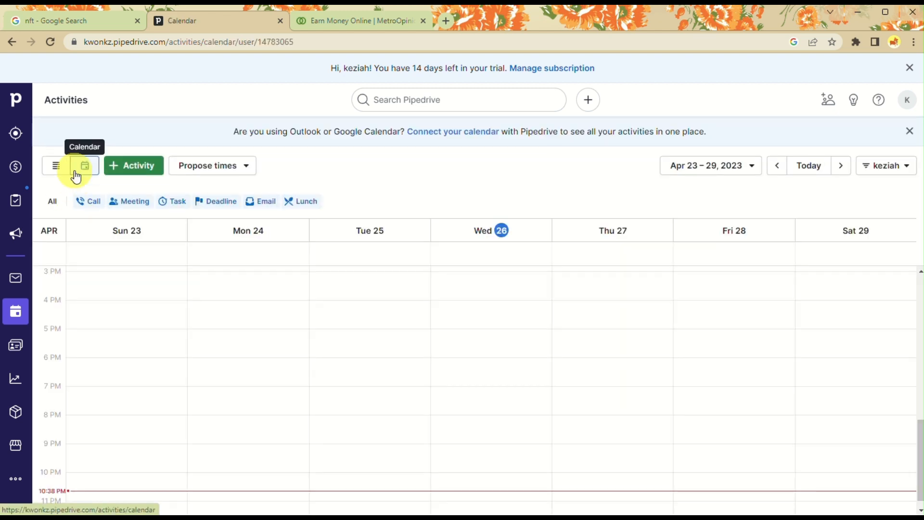
click(271, 288)
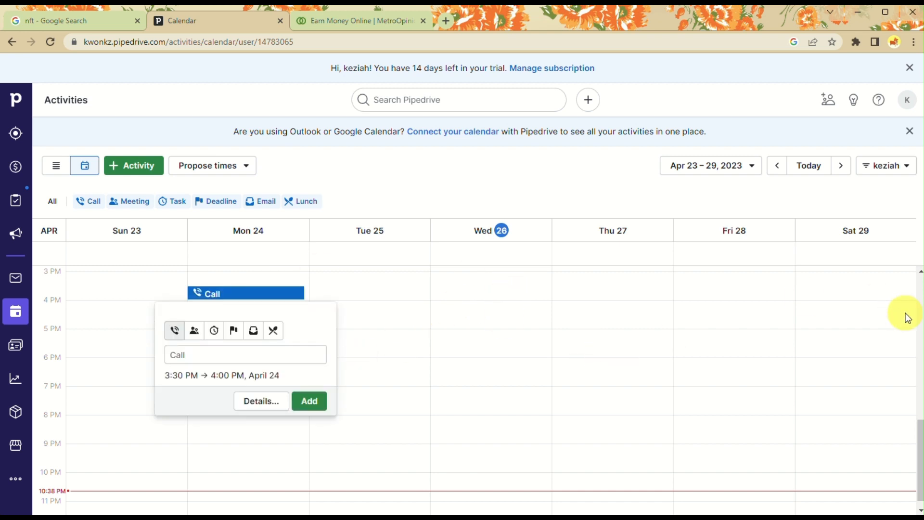
click(848, 333)
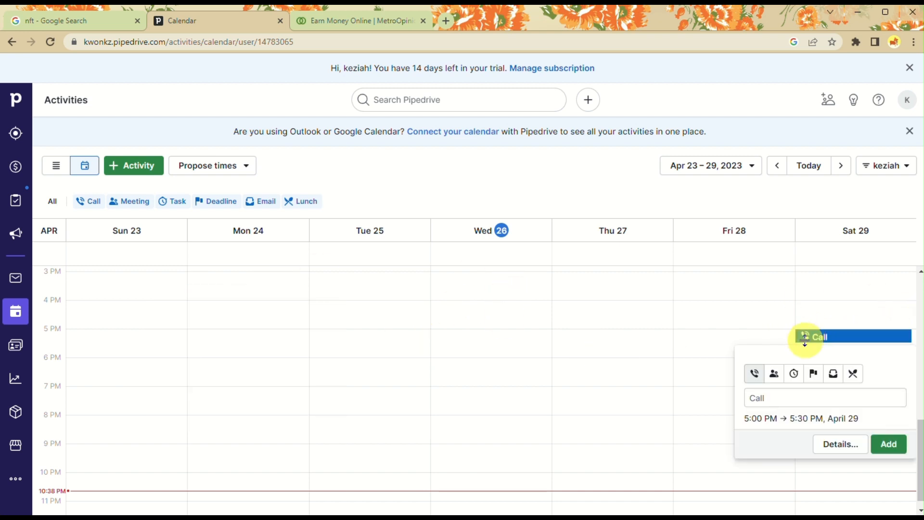
click(775, 374)
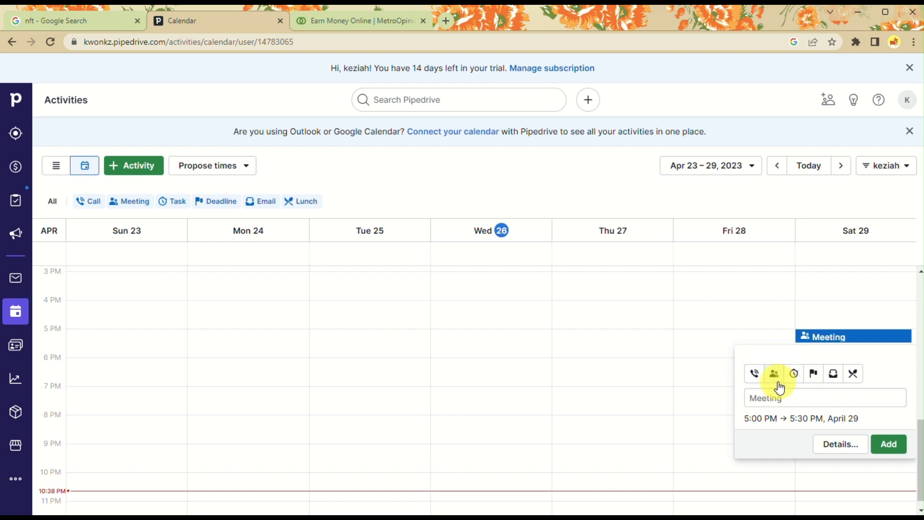
click(892, 443)
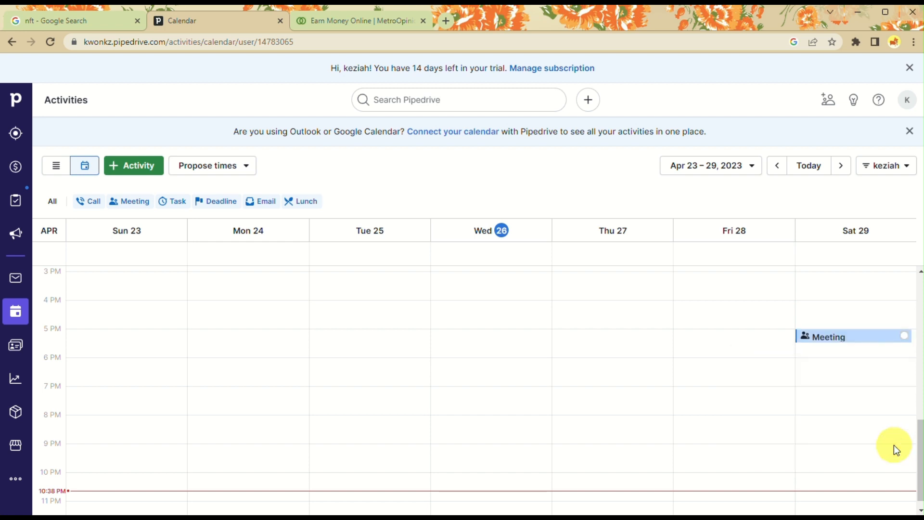
Add a research task just below the Saturday 29 meeting
click(816, 353)
click(793, 390)
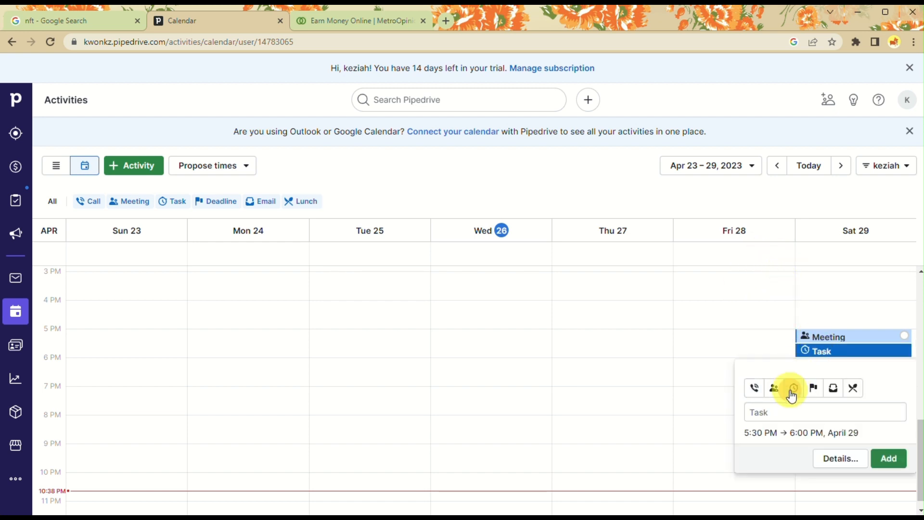
click(789, 410)
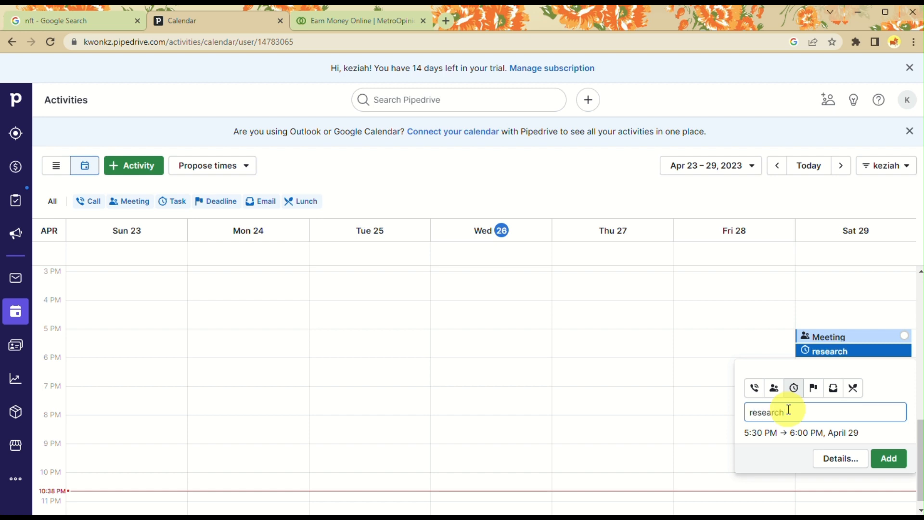
click(889, 458)
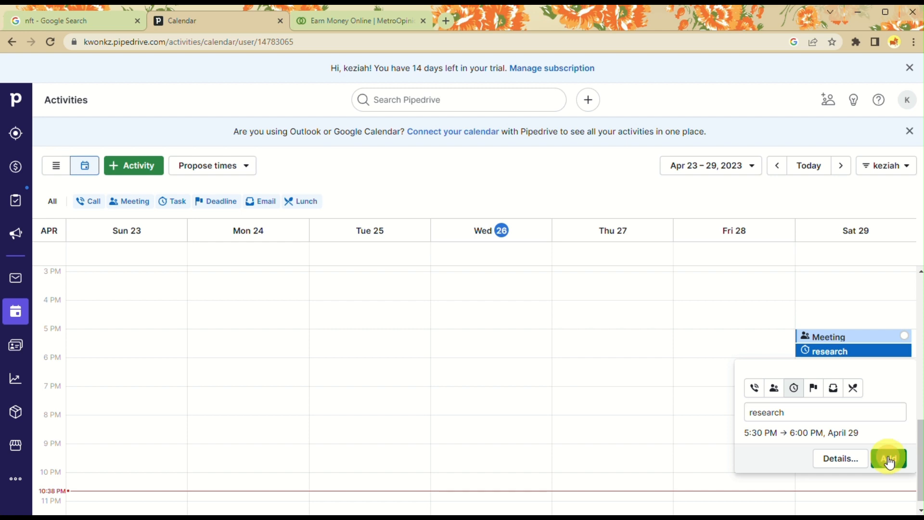
Try Lunch, Email and Deadline types on Fri 28 and Wed 26 drafts, then discard them
click(770, 343)
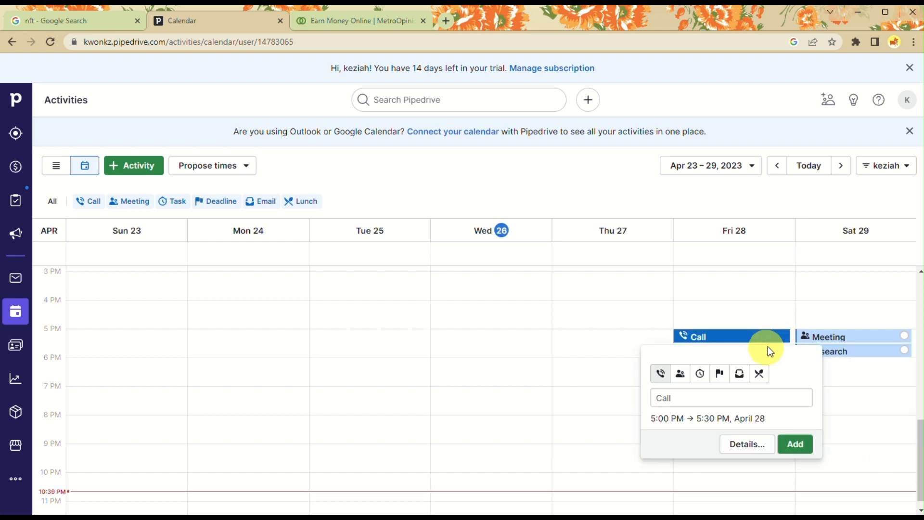
click(761, 376)
click(740, 378)
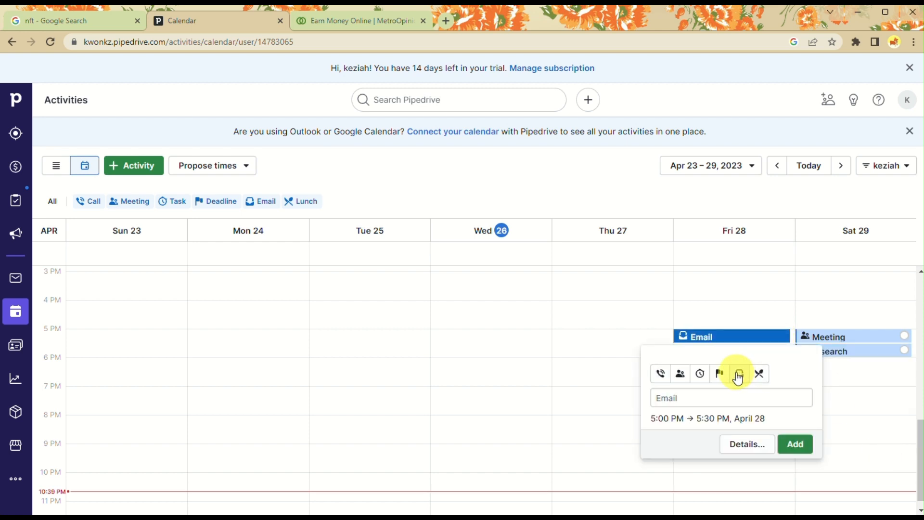
click(721, 375)
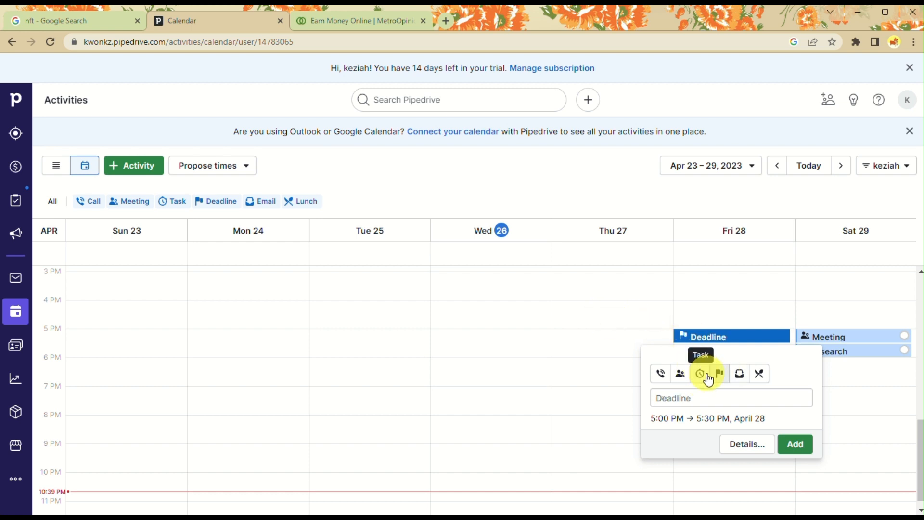
click(438, 379)
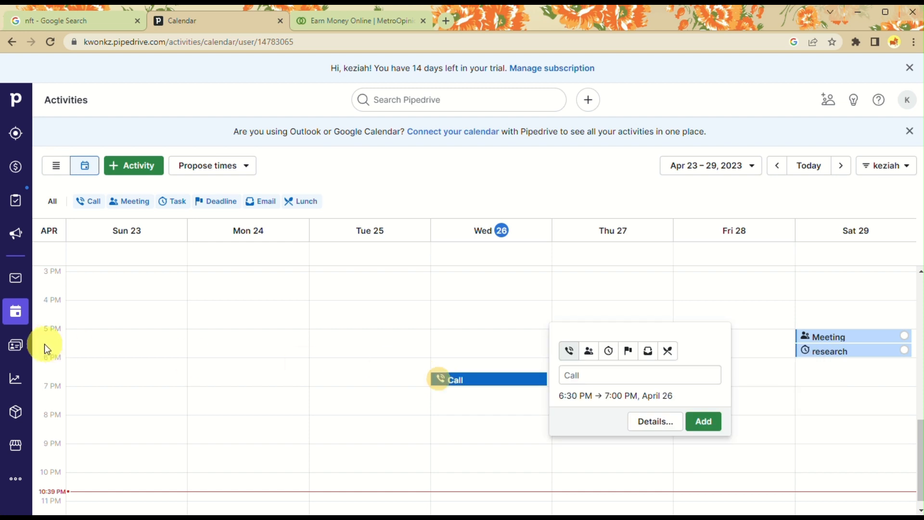
click(25, 320)
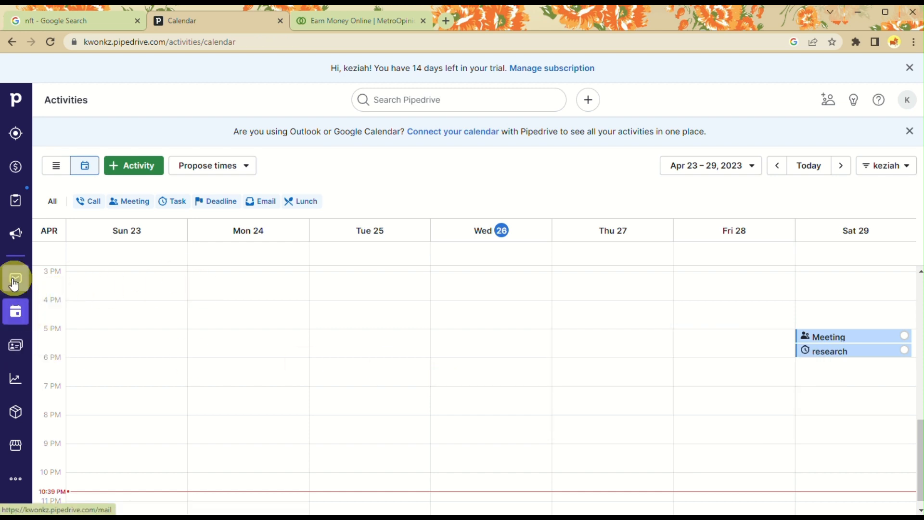
Browse the Organizations list and switch to the Contacts timeline
click(7, 354)
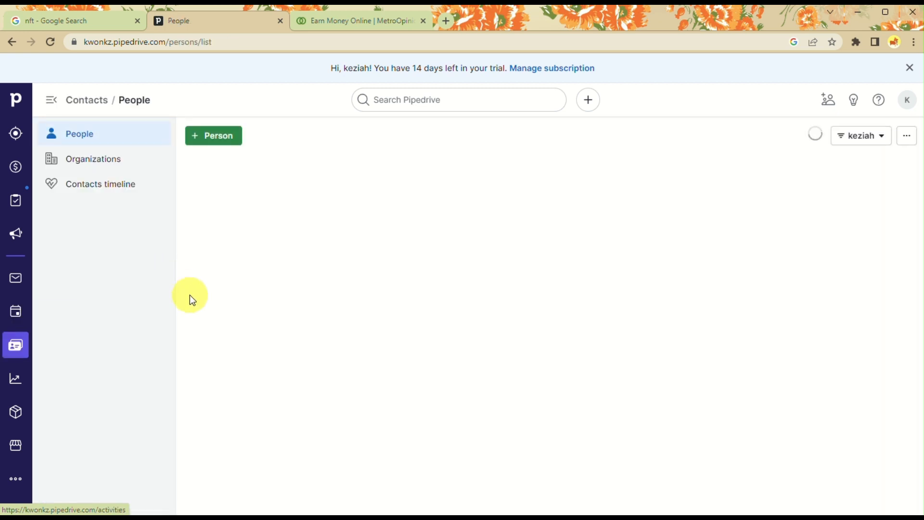
click(105, 169)
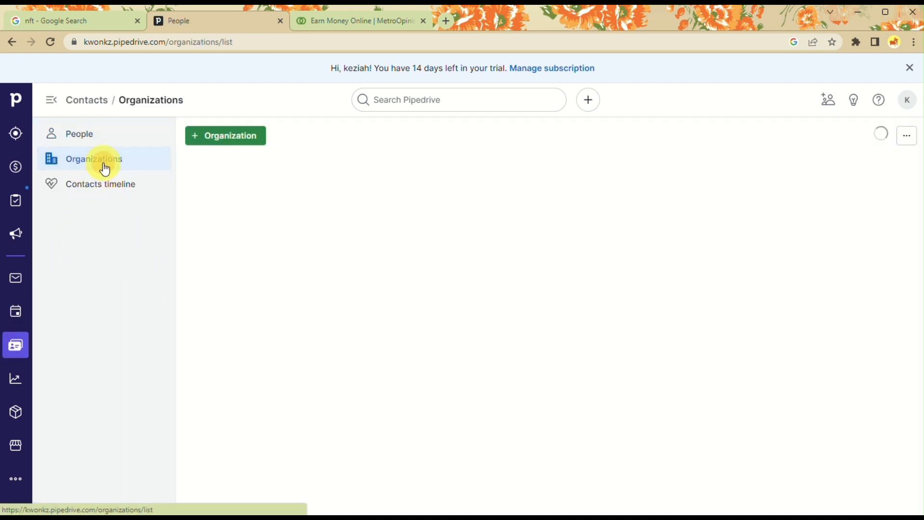
click(116, 188)
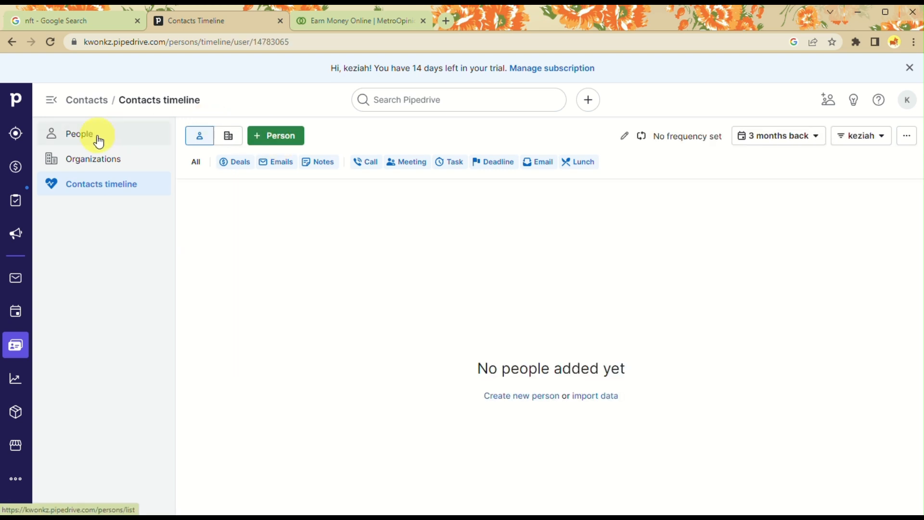
Create a new person labelled Warm lead with a work e-mail address and save
click(295, 140)
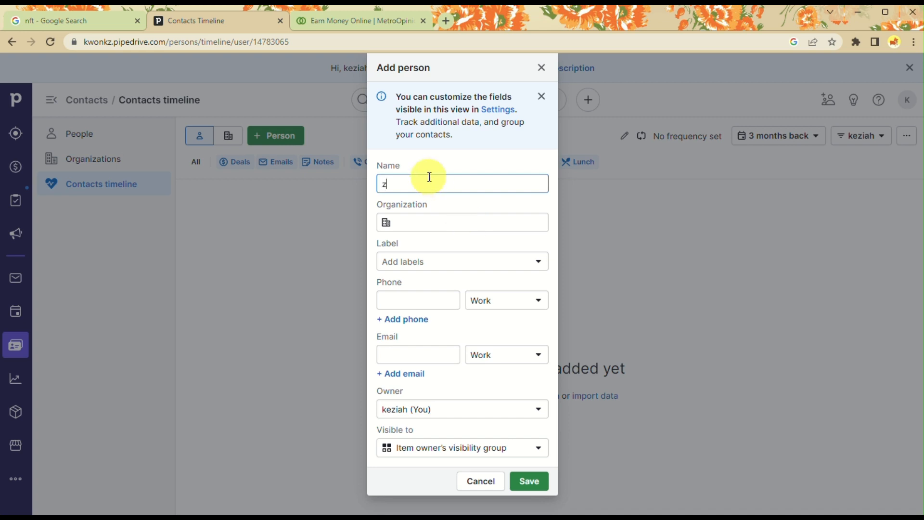
click(414, 262)
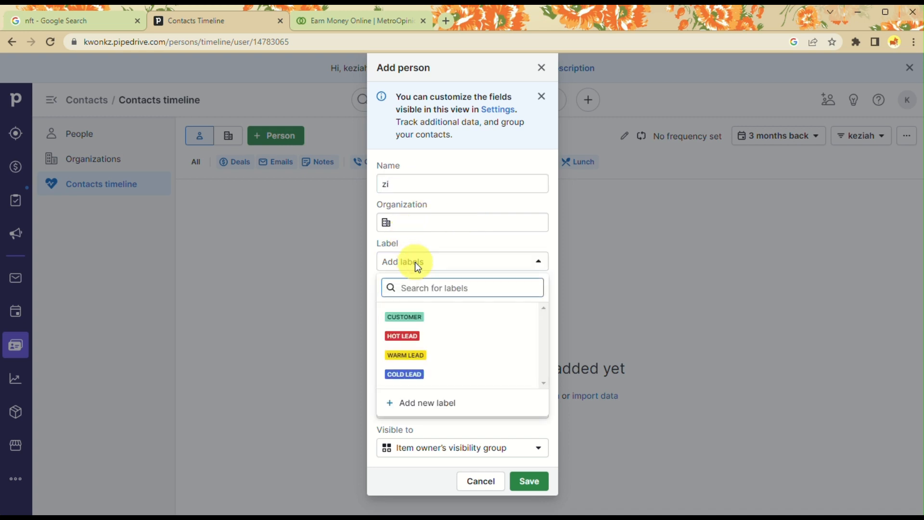
click(417, 357)
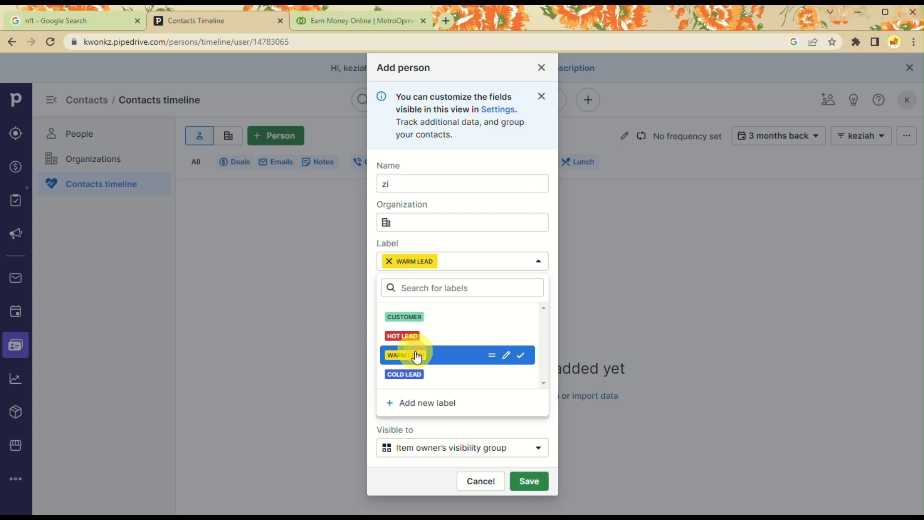
click(359, 276)
click(429, 299)
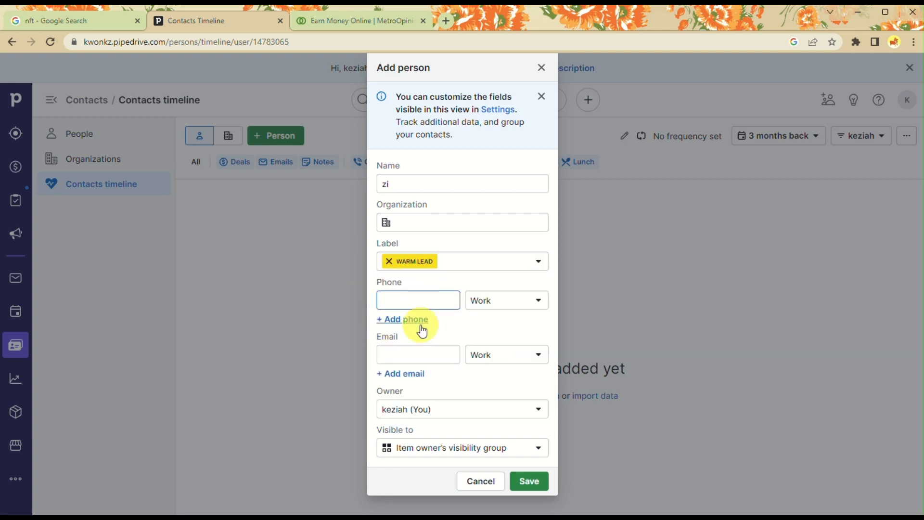
click(427, 350)
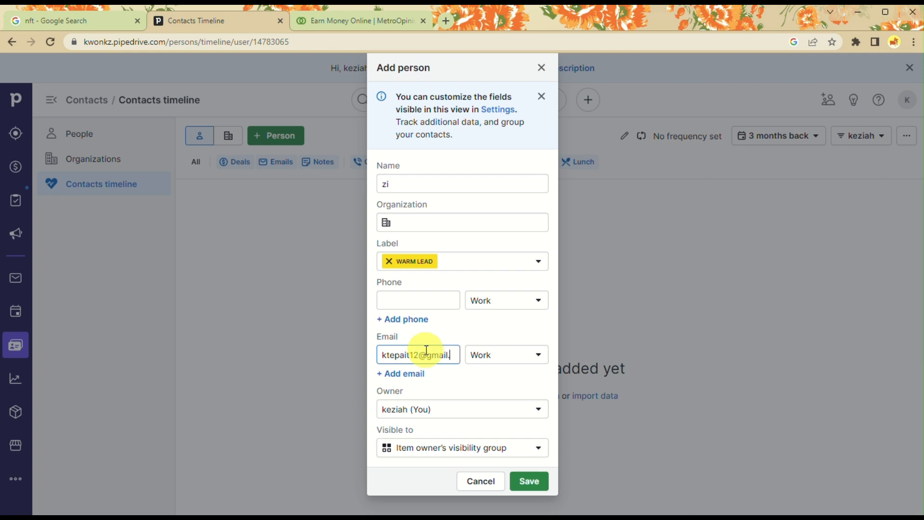
text(com)
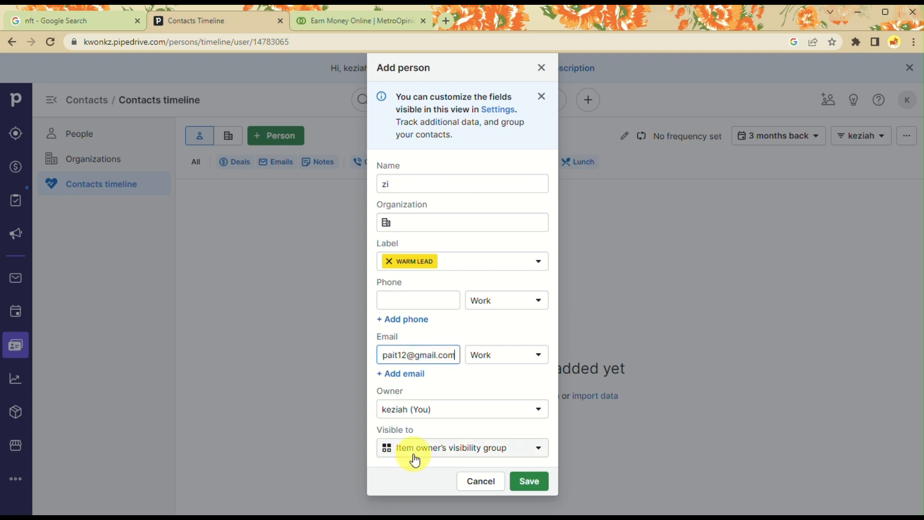
click(530, 481)
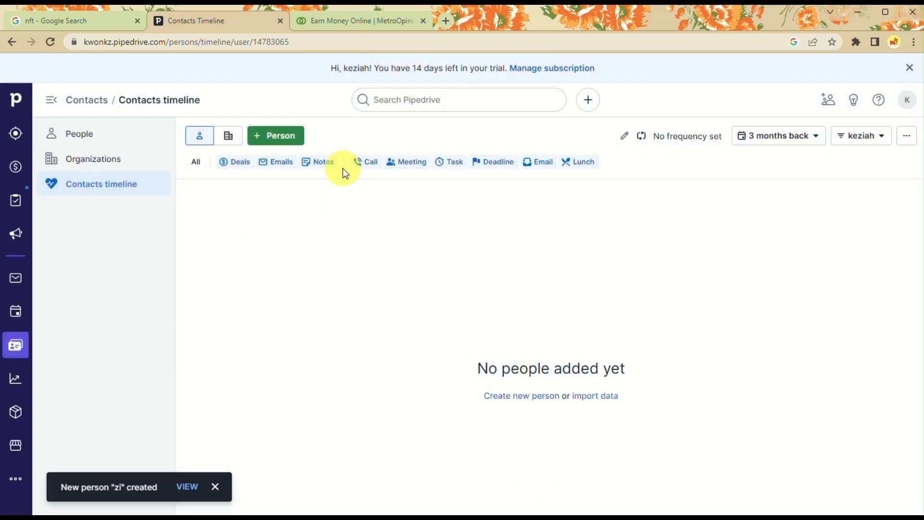
Toggle the timeline to Organizations and back to Persons, check the owner filter, then go to Insights
click(268, 146)
click(235, 138)
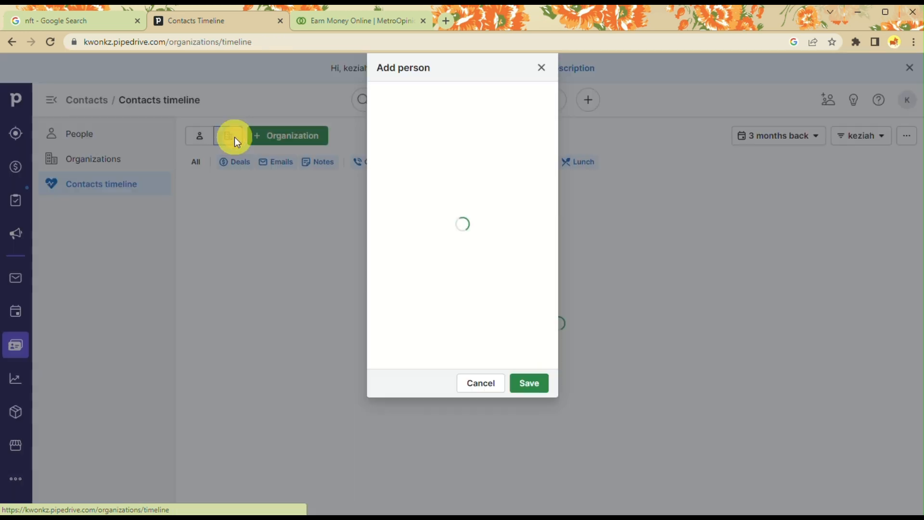
click(542, 68)
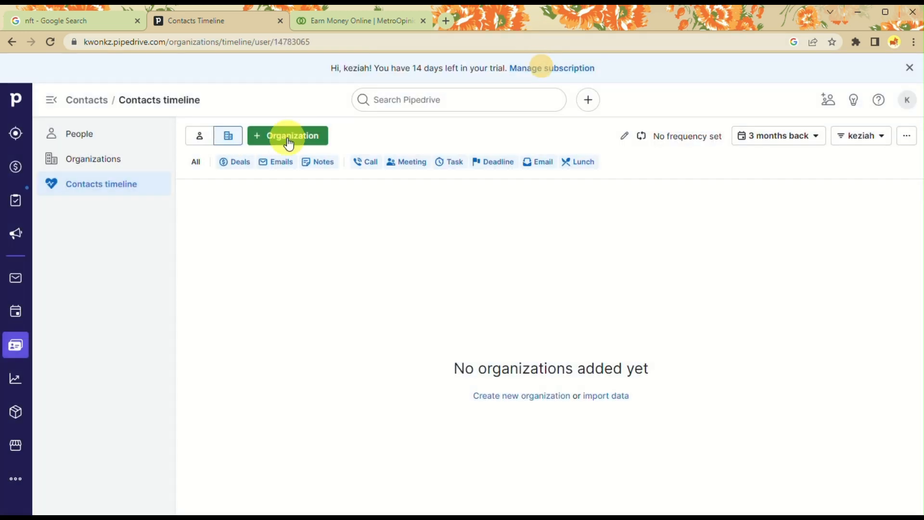
click(198, 149)
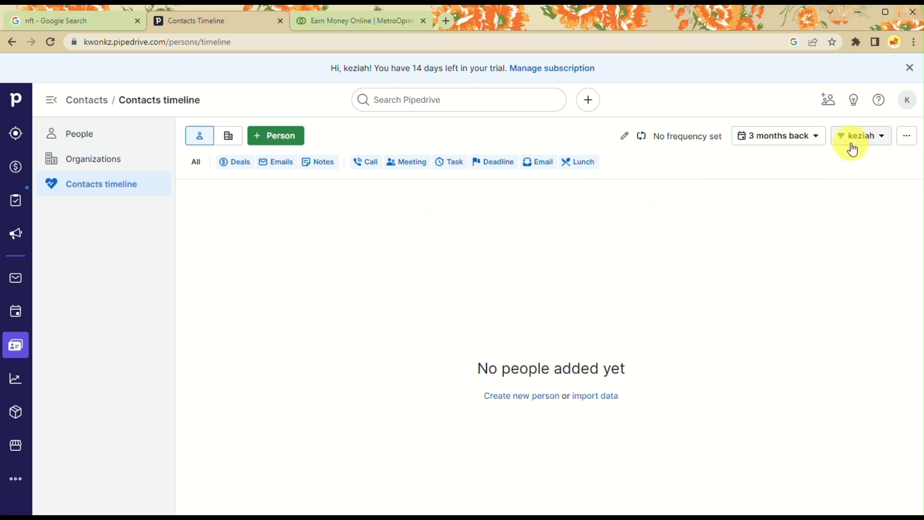
click(870, 141)
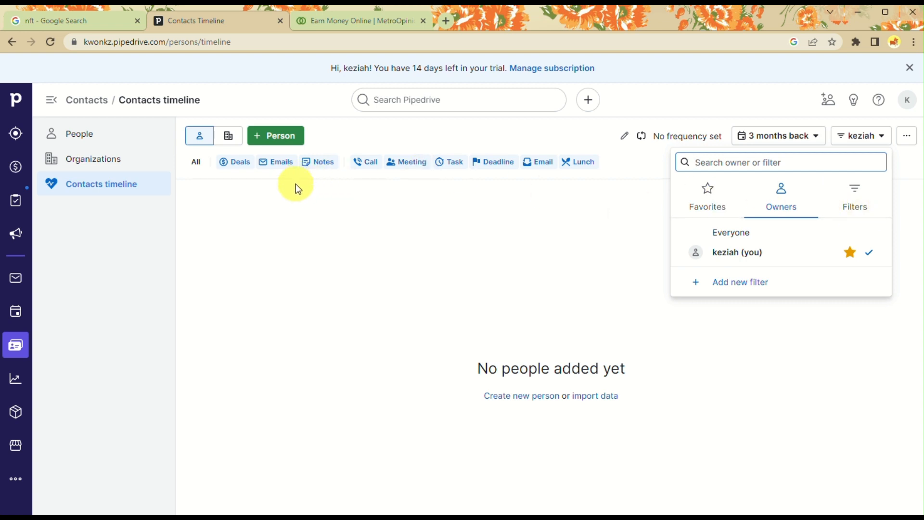
click(353, 230)
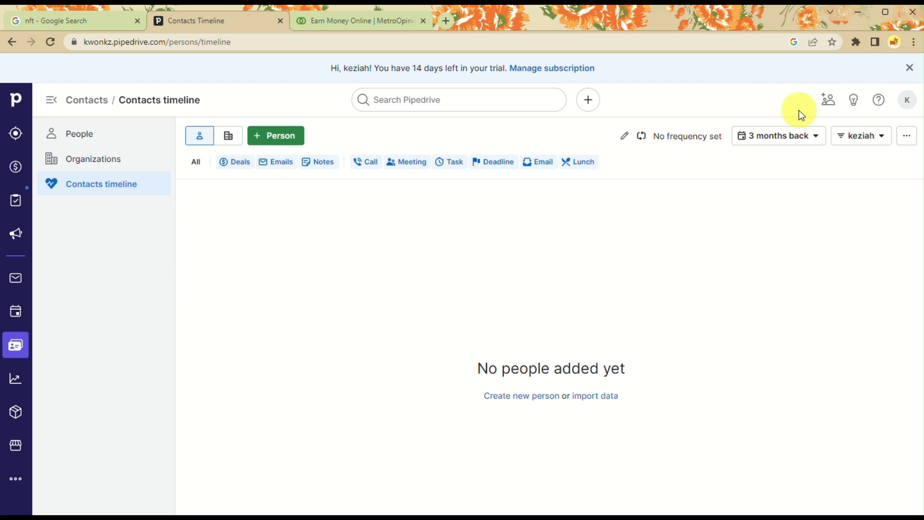
click(16, 379)
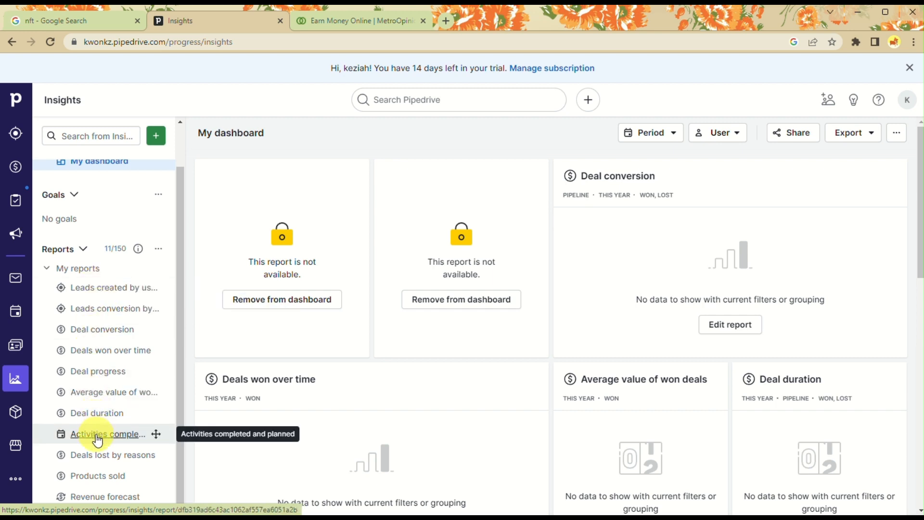
View the Deal duration, Deals won over time and Leads conversion by sources reports, then open Products
click(98, 417)
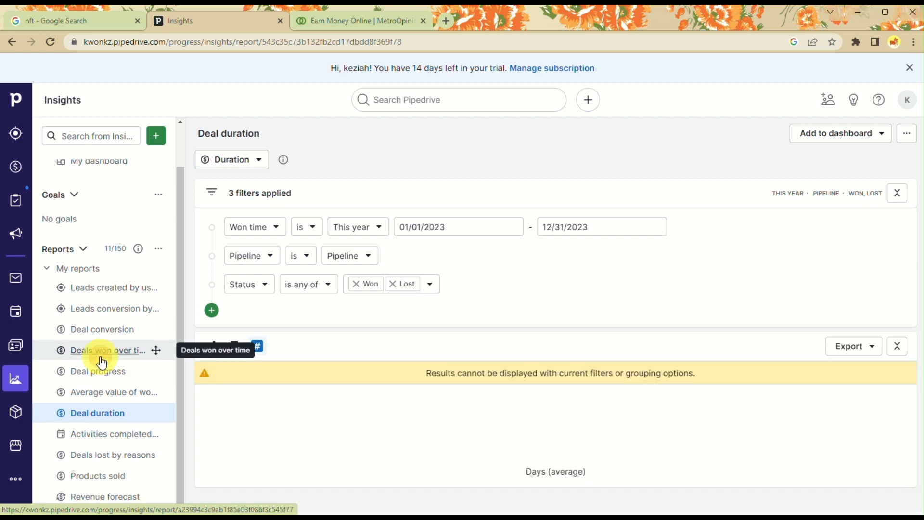
click(101, 359)
click(94, 308)
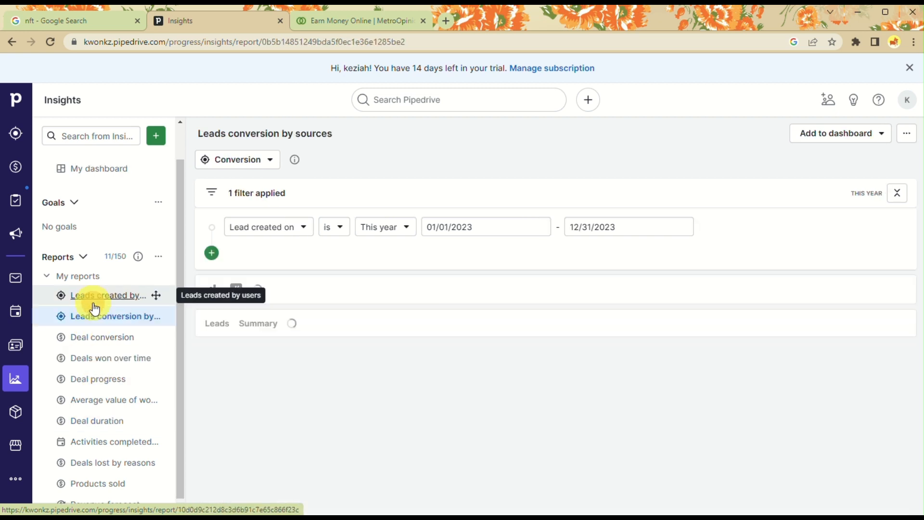
scroll(80, 217, down, 1)
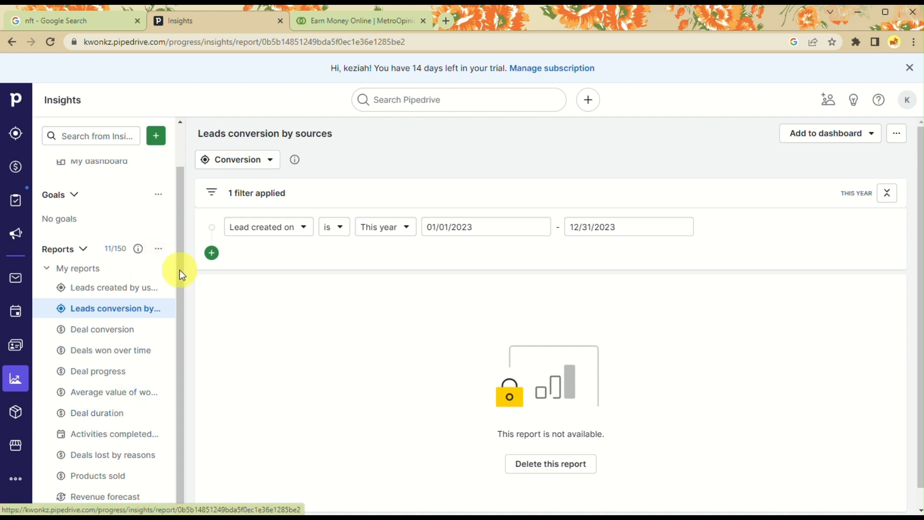
click(22, 421)
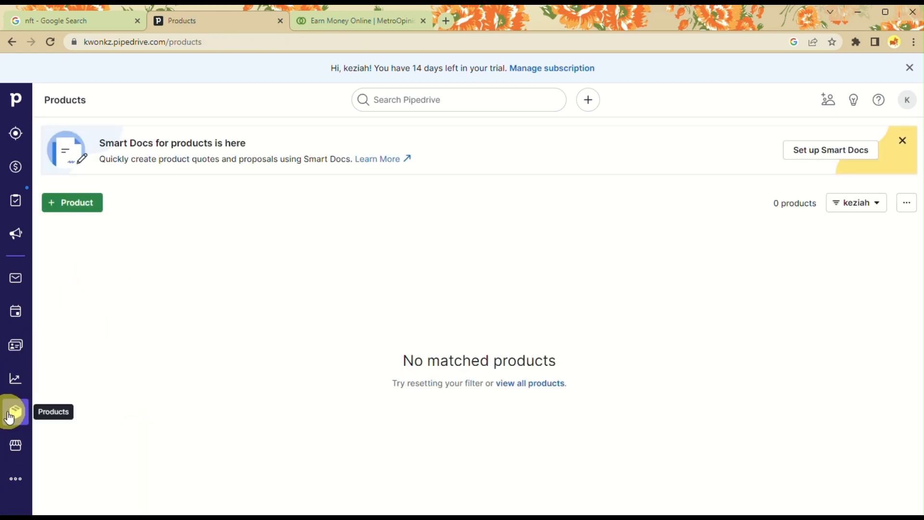
Browse the Marketplace and the Gravity Forms app page, then return to the Deals overview
click(10, 449)
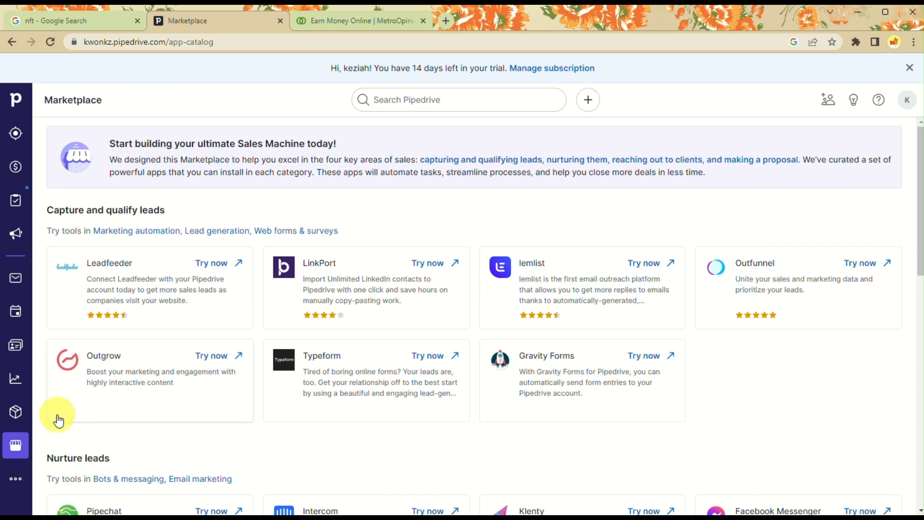
click(11, 482)
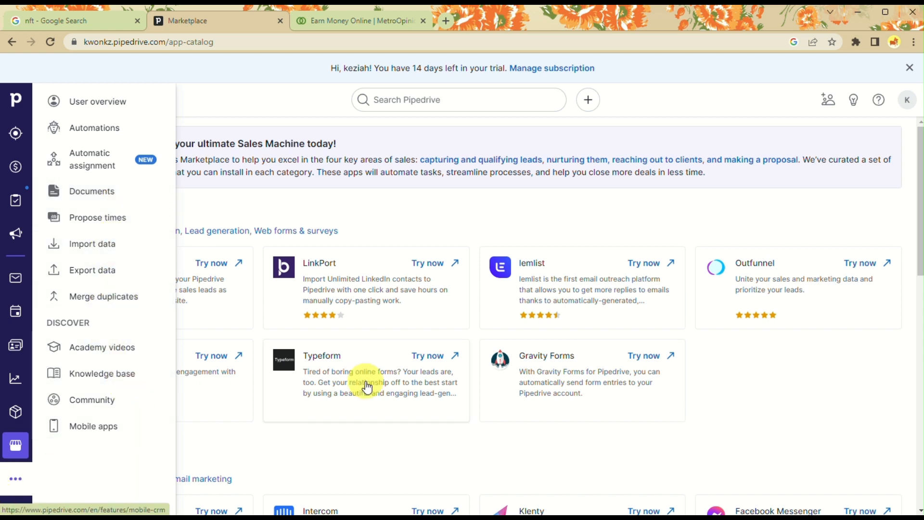
click(486, 417)
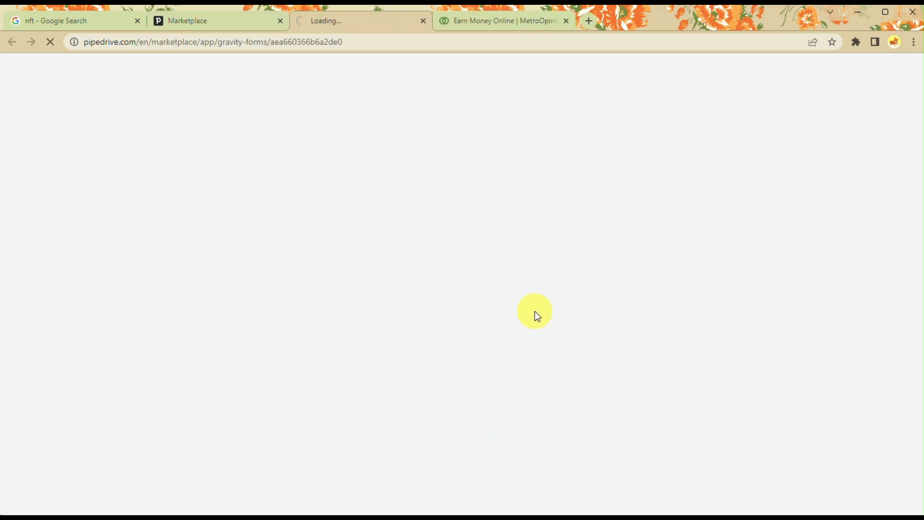
click(423, 22)
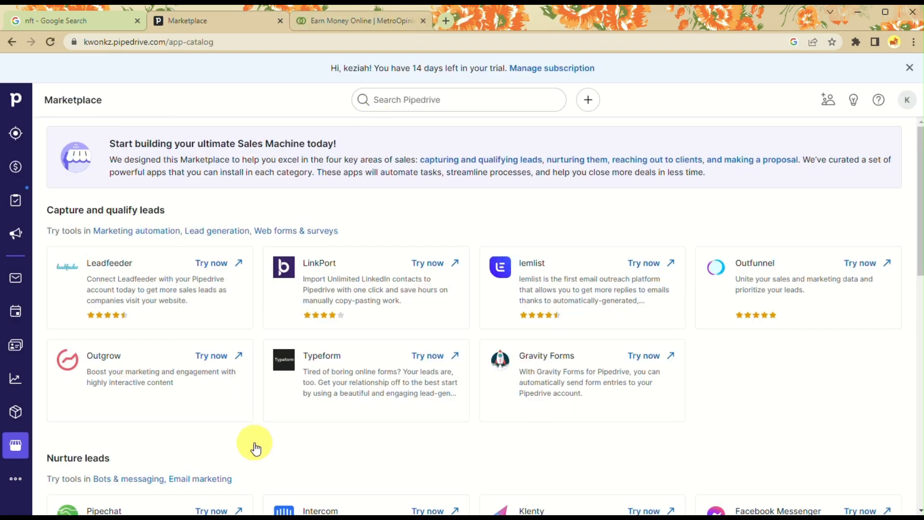
click(21, 96)
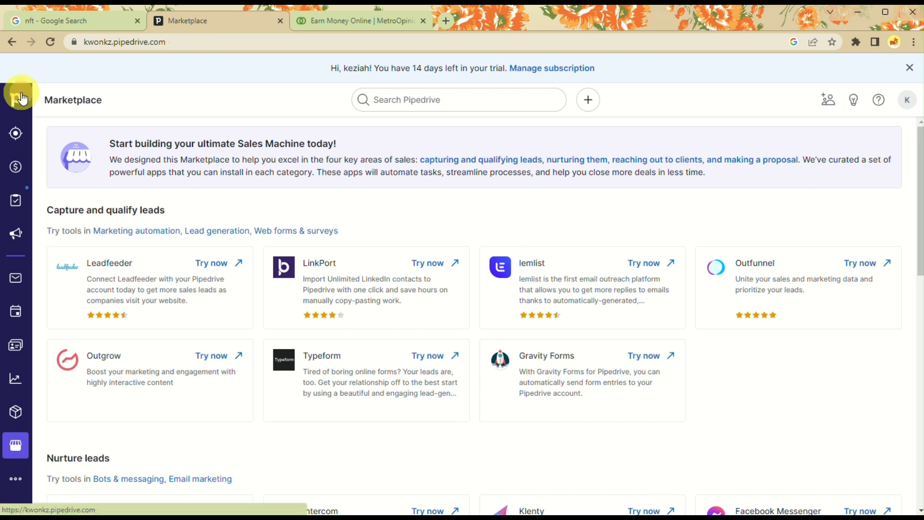